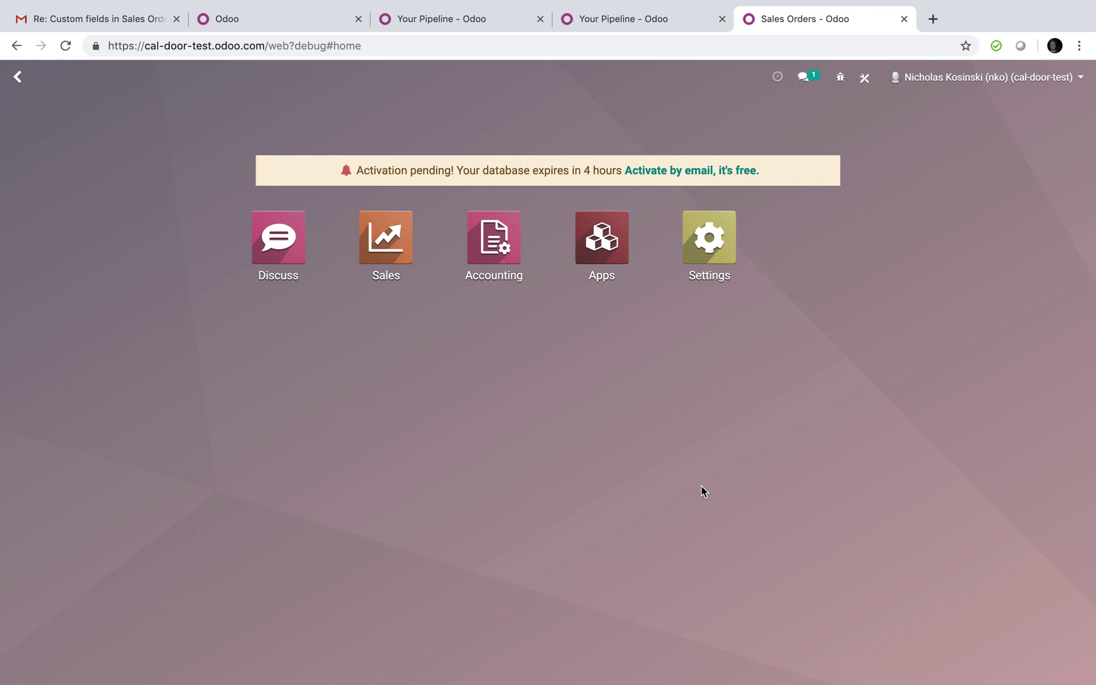
Open the Models list via a 'models' menu search and start searching for the sales order line model.
{"action": "type", "text": "models"}
{"action": "key", "text": "Return"}
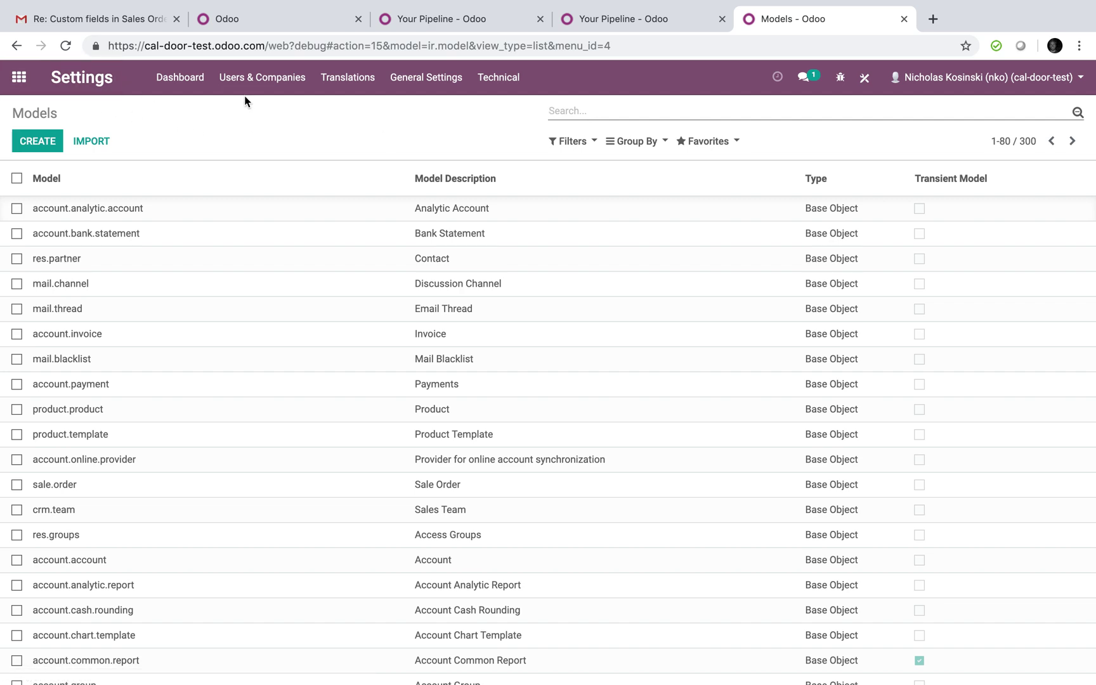
{"action": "type", "text": "sale or"}
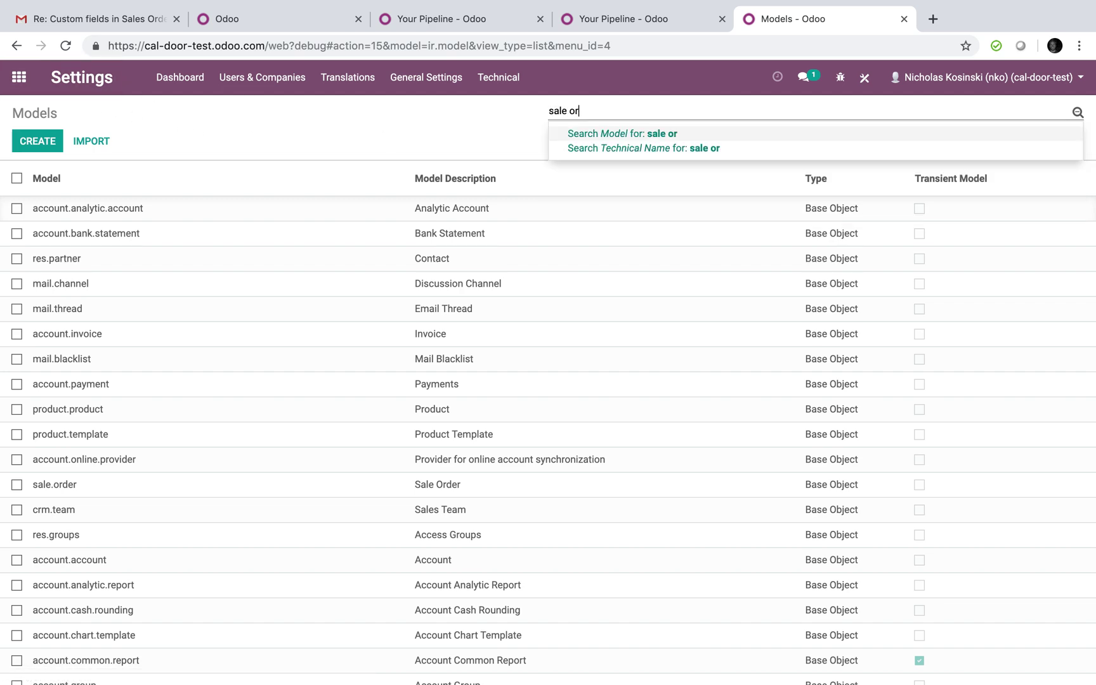
{"action": "type", "text": "der l"}
{"action": "key", "text": "Return"}
{"action": "key", "text": "BackSpace"}
{"action": "type", "text": "sales"}
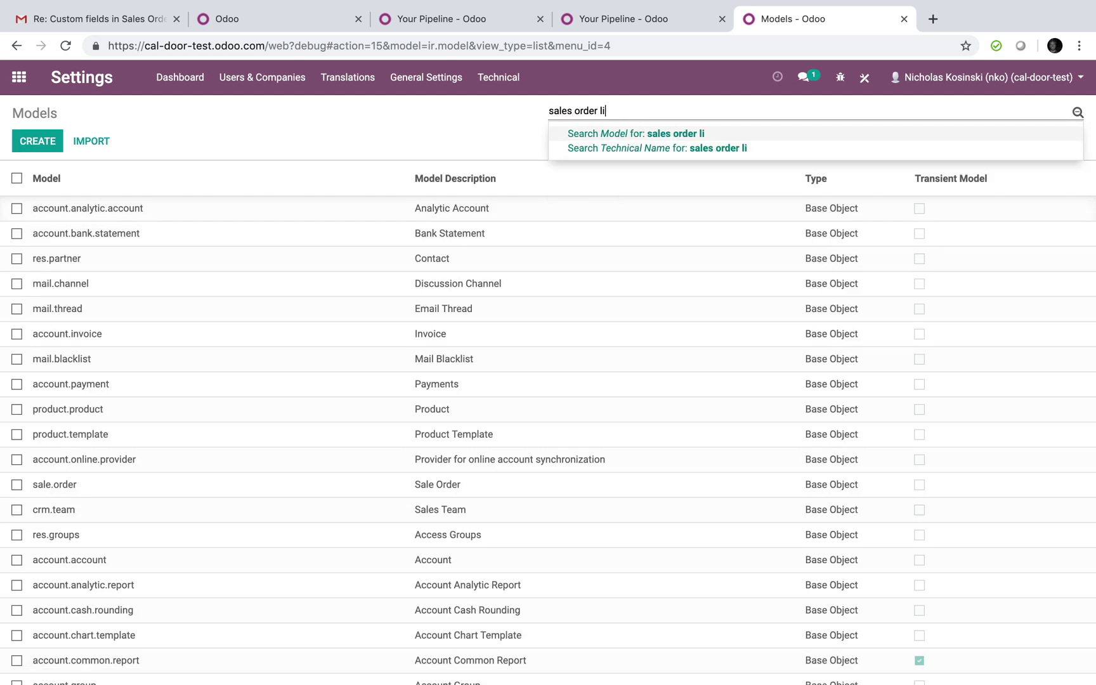
Open the Sales Order Line model and search its page for 'invoice' fields.
{"action": "key", "text": "Return"}
{"action": "left_click", "coordinate": [118, 210]}
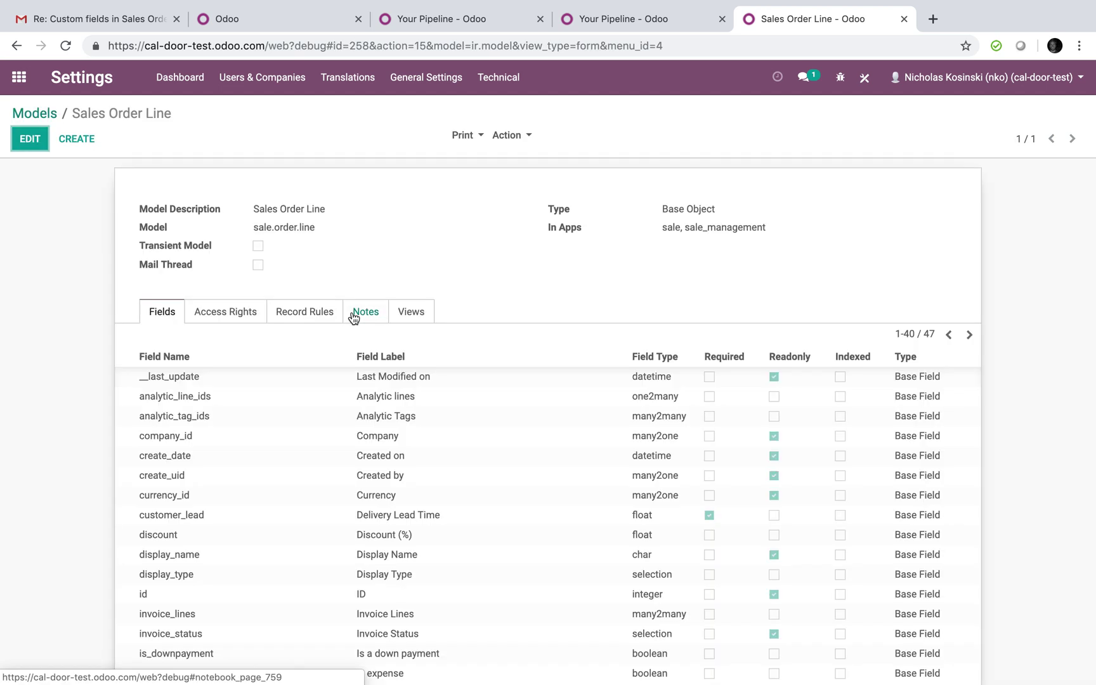
{"action": "scroll", "coordinate": [354, 318], "scroll_direction": "down", "scroll_amount": 4}
{"action": "key", "text": "ctrl+f"}
{"action": "type", "text": "in"}
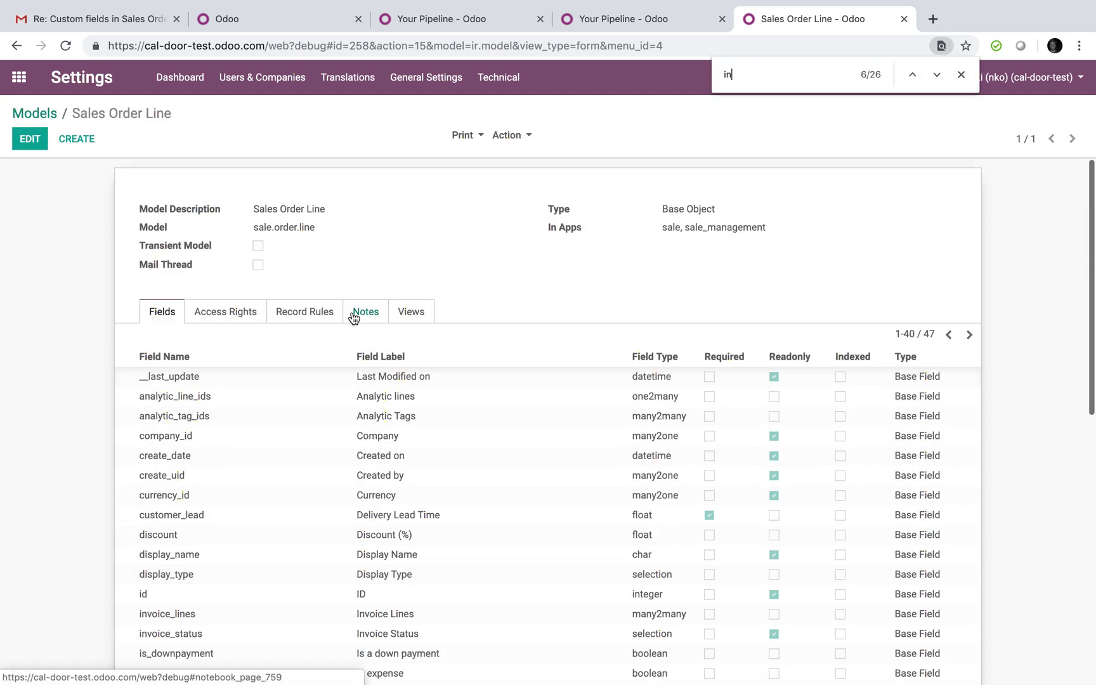
{"action": "type", "text": "voice"}
{"action": "scroll", "coordinate": [304, 444], "scroll_direction": "down", "scroll_amount": 2}
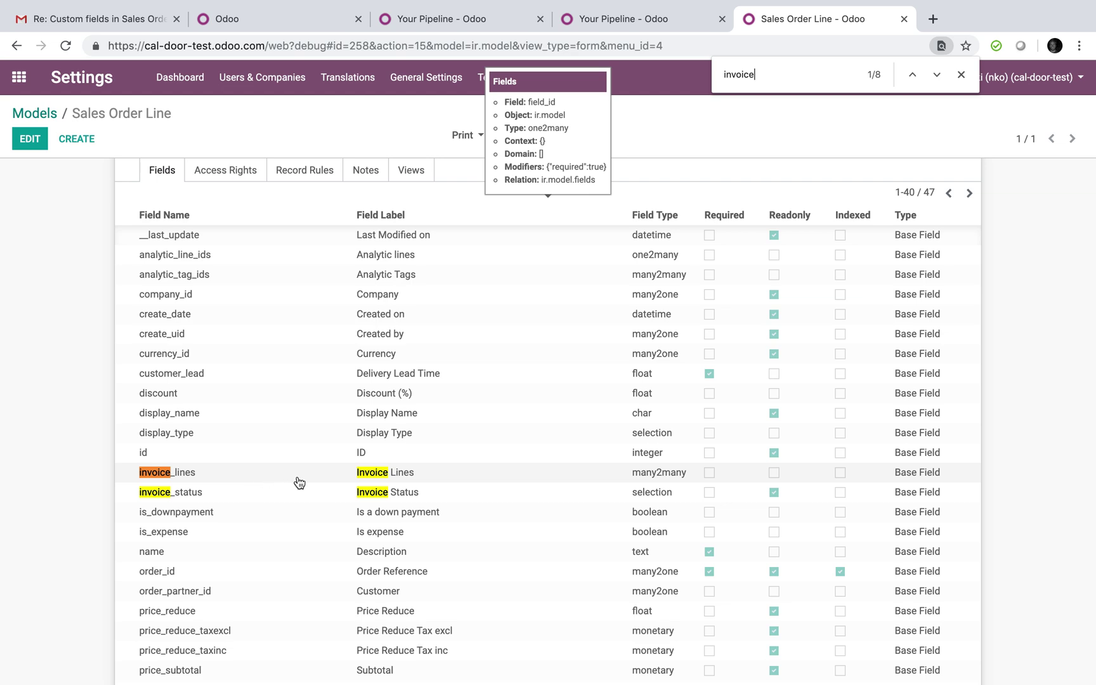
Go back to the Models list and filter it to 'invoice line'.
{"action": "left_click", "coordinate": [19, 79]}
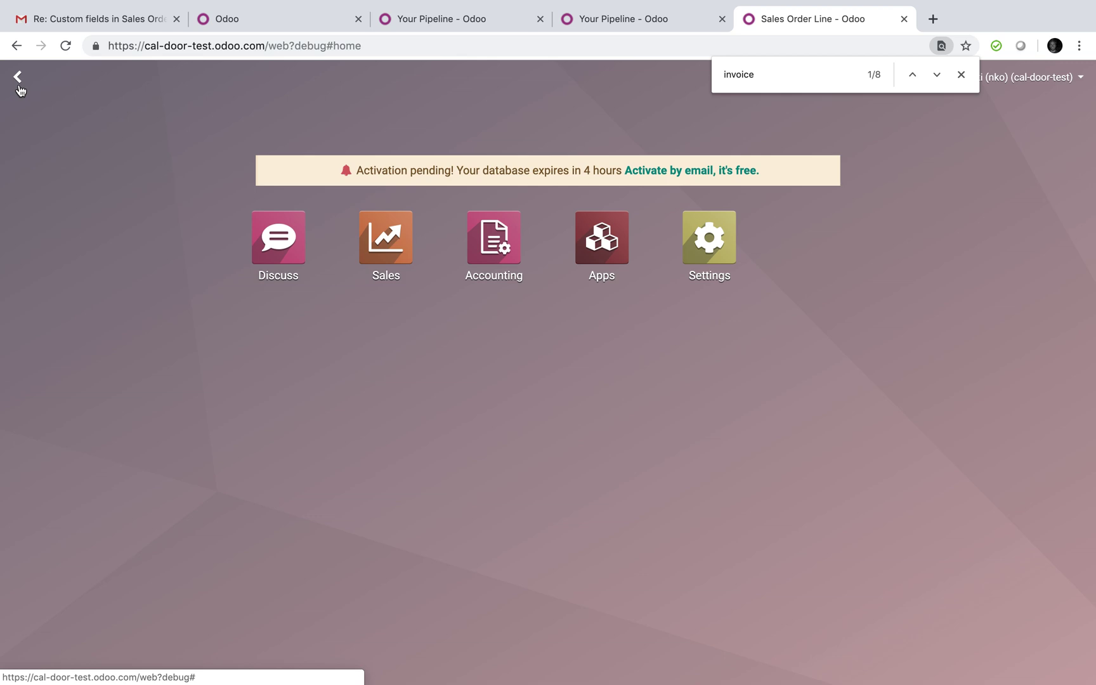
{"action": "type", "text": "models"}
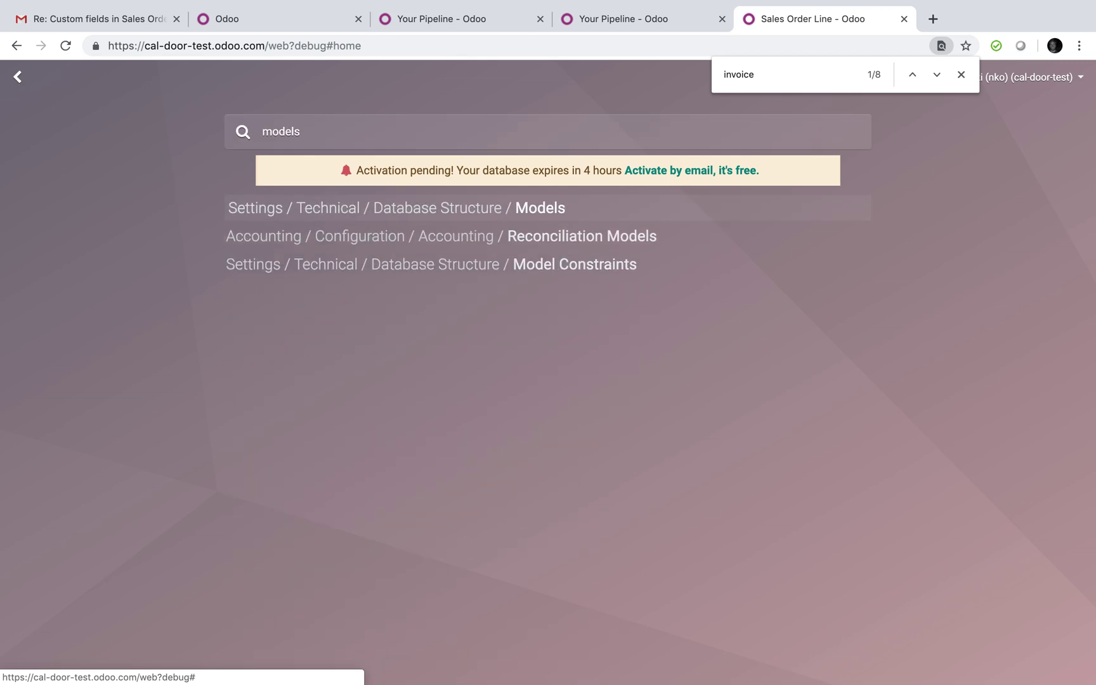
{"action": "key", "text": "Return"}
{"action": "type", "text": "invoice"}
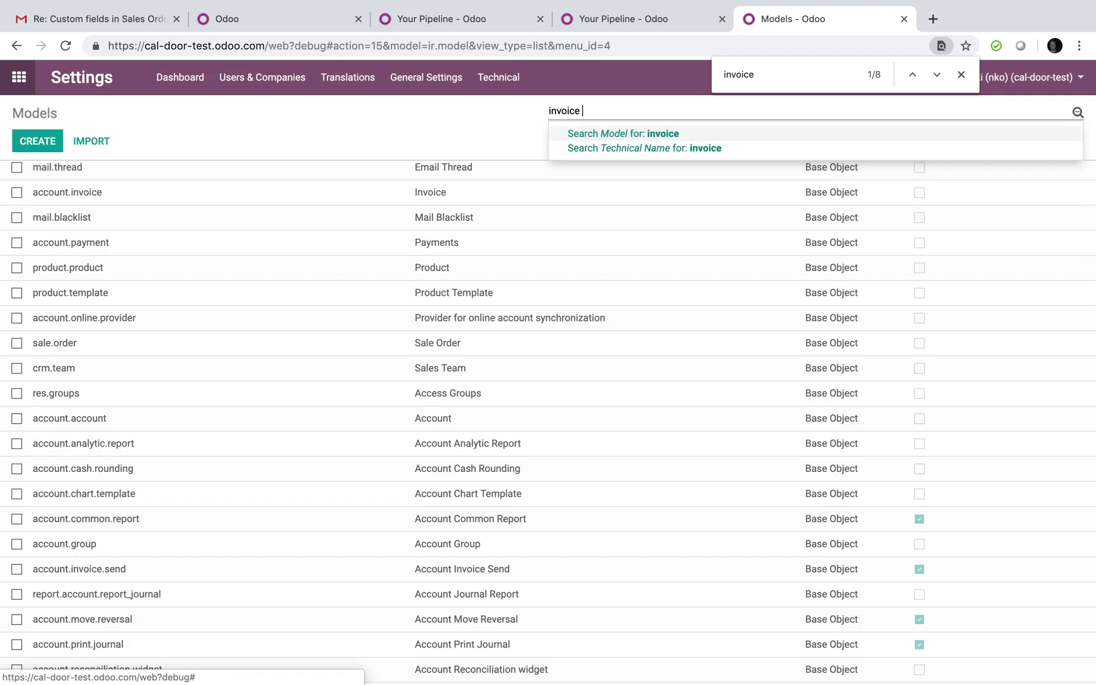
{"action": "type", "text": " line"}
{"action": "key", "text": "Return"}
{"action": "key", "text": "BackSpace"}
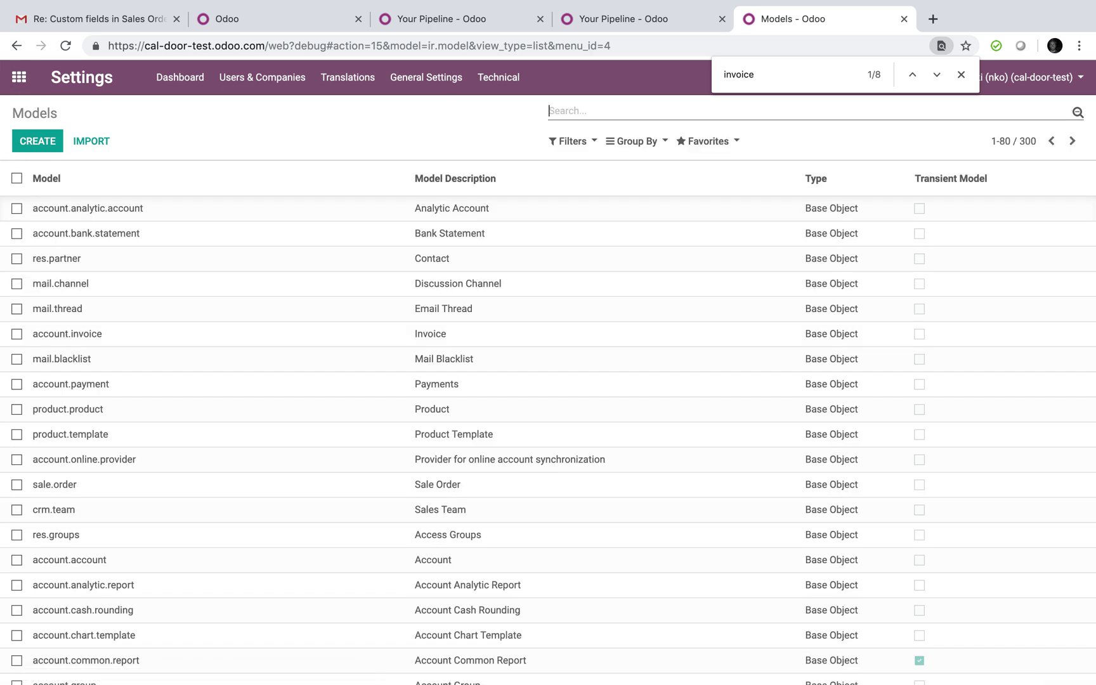
{"action": "type", "text": "invoice lin"}
{"action": "key", "text": "Return"}
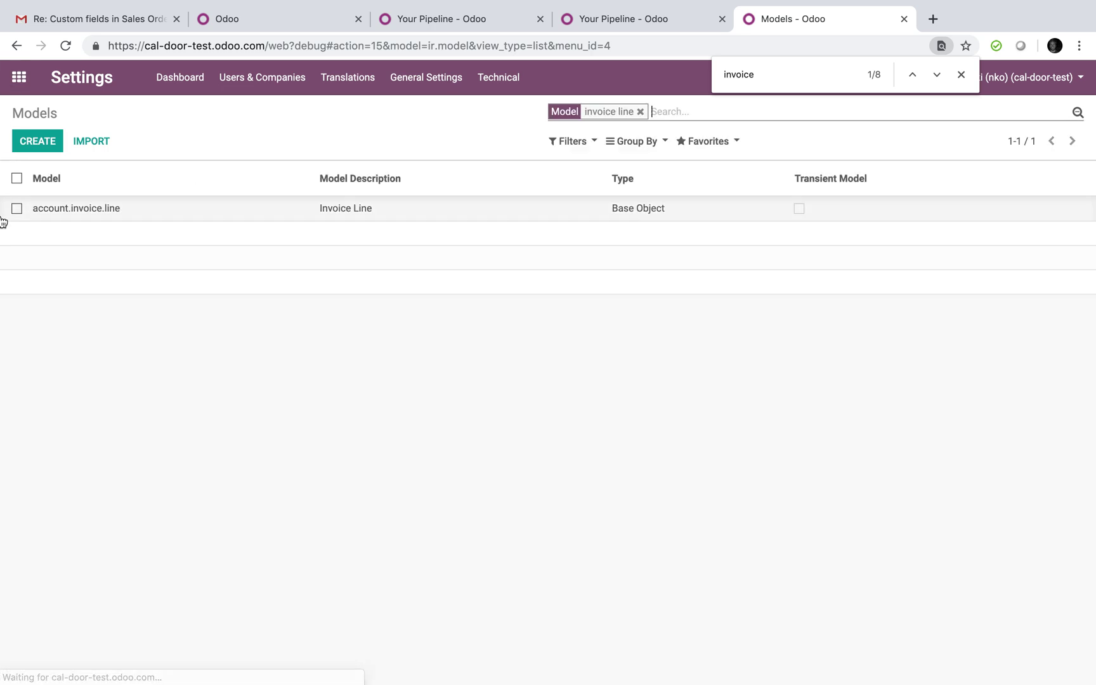
Open the Invoice Line model and search its page for 'sale' to find sale_line_ids.
{"action": "left_click", "coordinate": [123, 208]}
{"action": "key", "text": "ctrl+f"}
{"action": "type", "text": "sale o"}
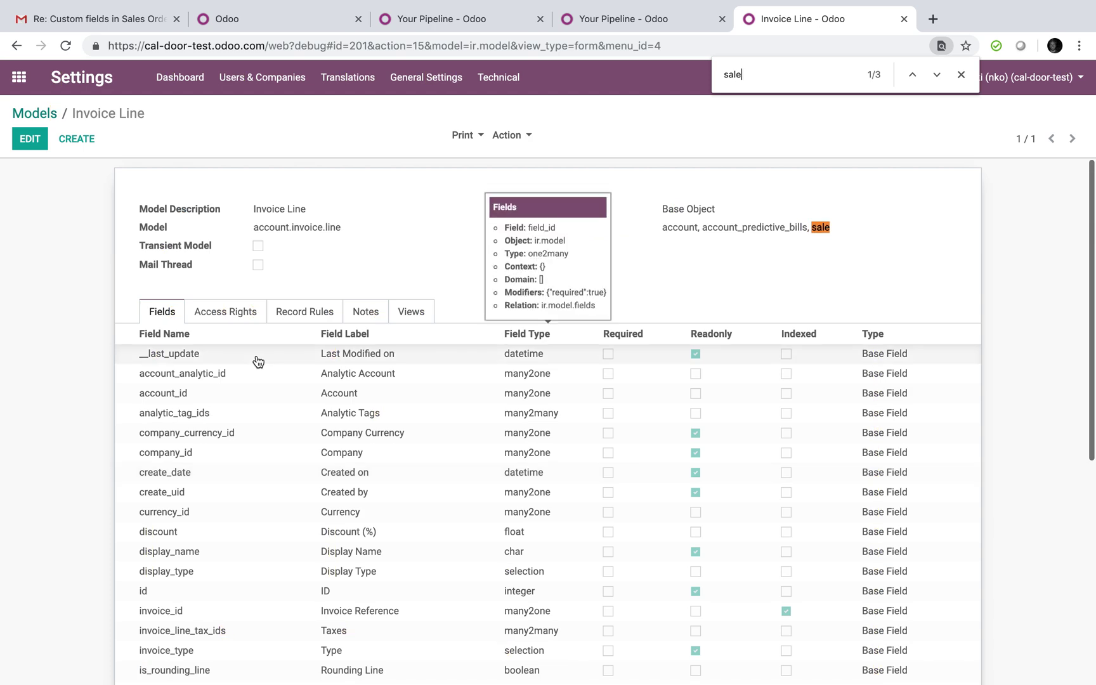
{"action": "key", "text": "BackSpace"}
{"action": "key", "text": "BackSpace"}
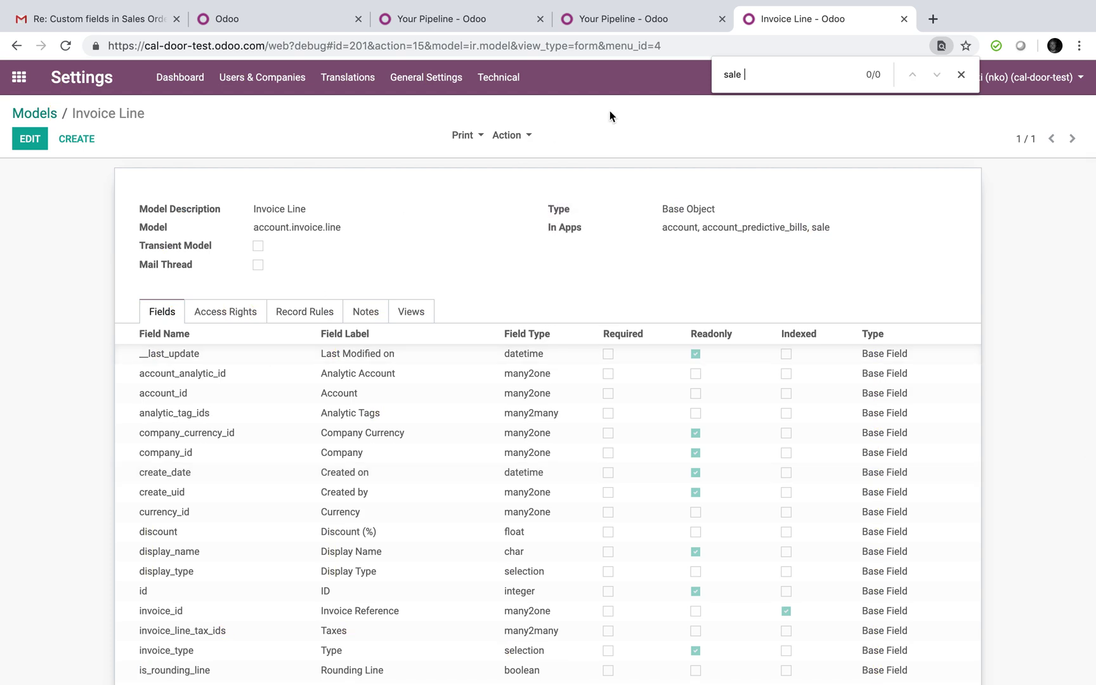
{"action": "left_click", "coordinate": [936, 75]}
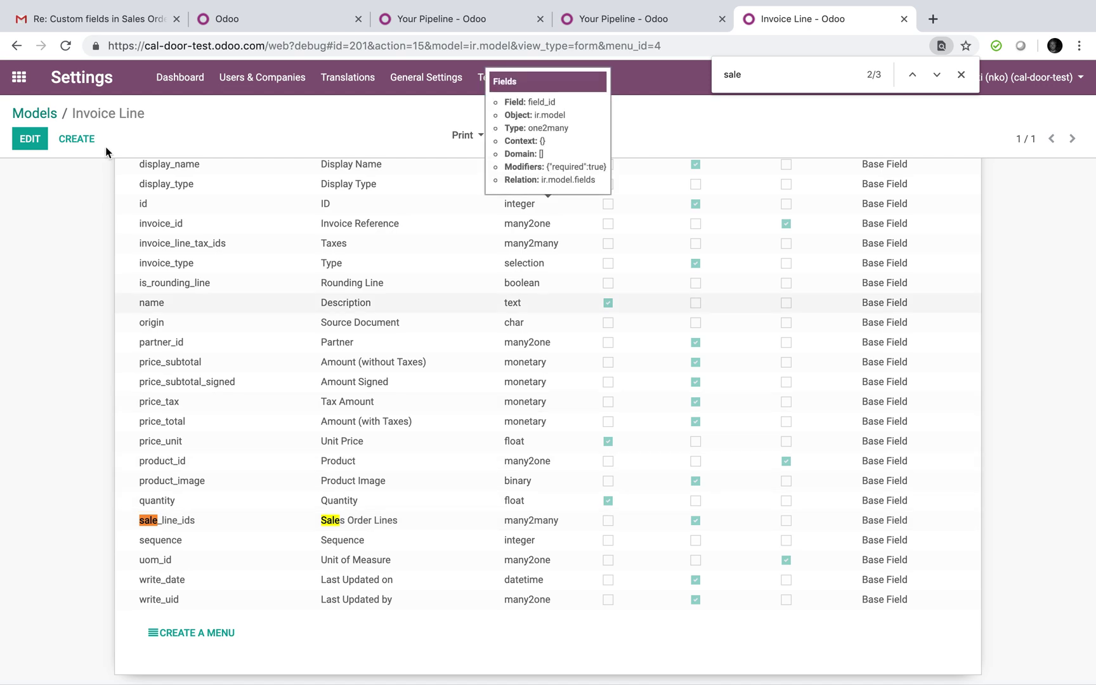
{"action": "left_click", "coordinate": [963, 75]}
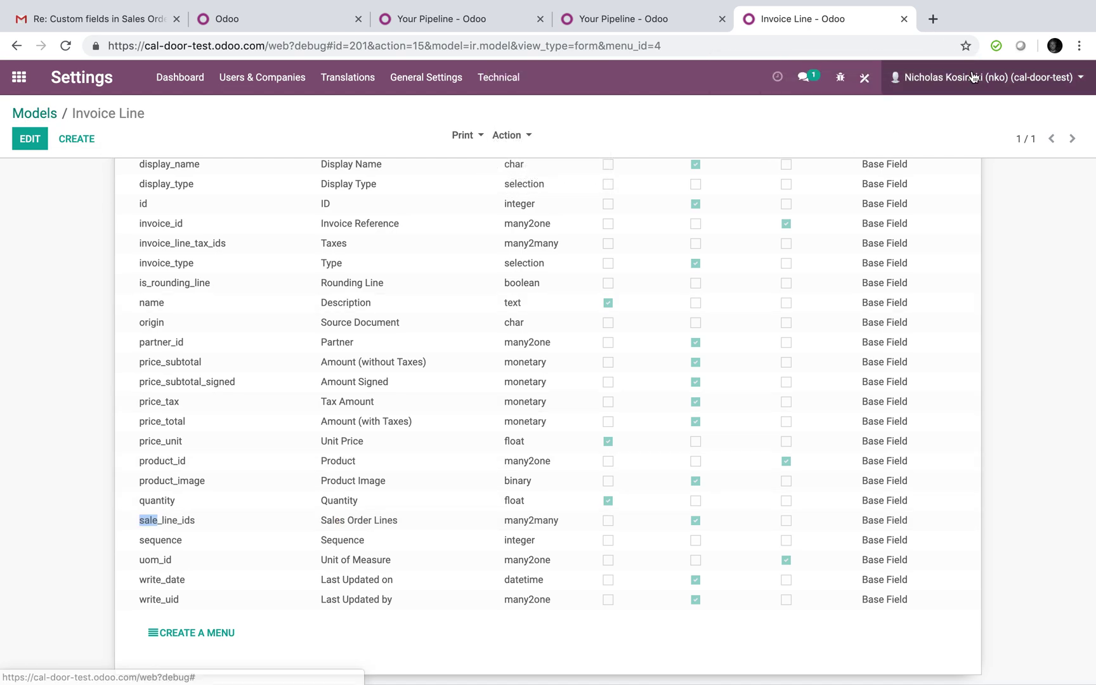
{"action": "scroll", "coordinate": [346, 404], "scroll_direction": "up", "scroll_amount": 10}
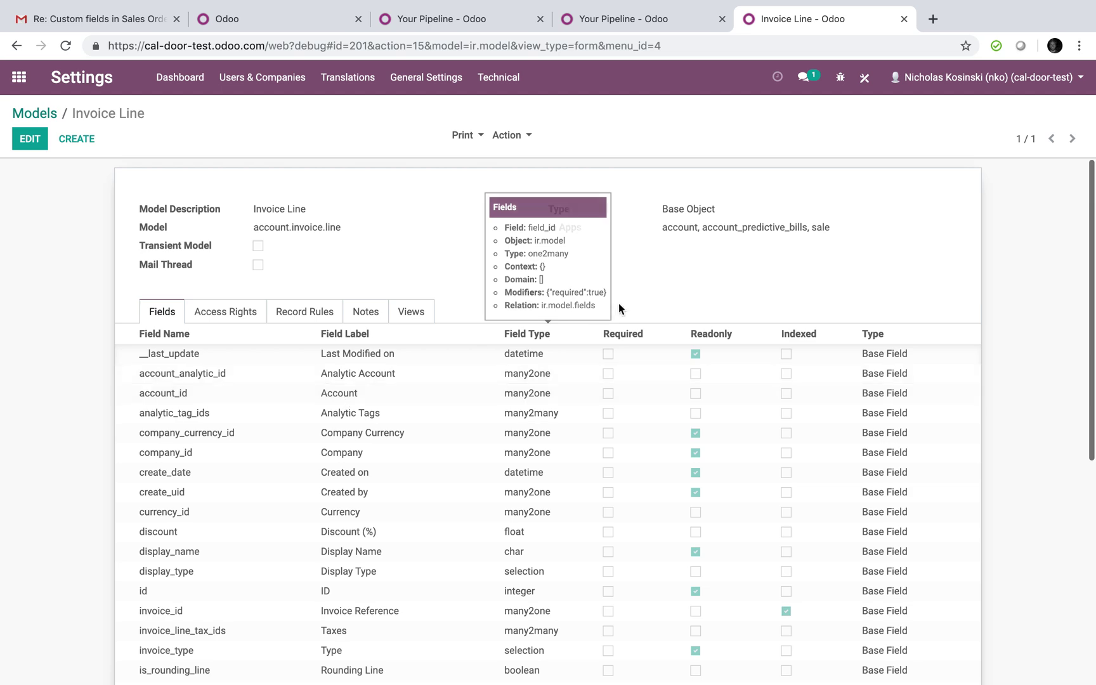
Filter the Models list to 'order line' and open the Sales Order Line model.
{"action": "left_click", "coordinate": [40, 116]}
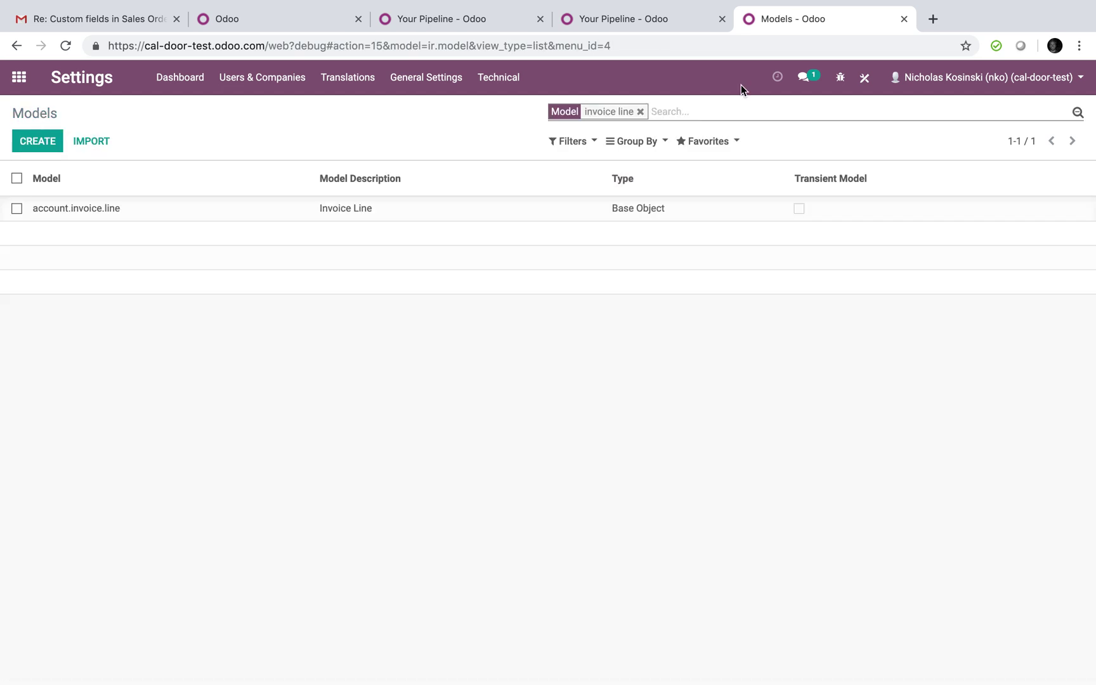
{"action": "left_click", "coordinate": [699, 112]}
{"action": "key", "text": "BackSpace"}
{"action": "type", "text": "mod"}
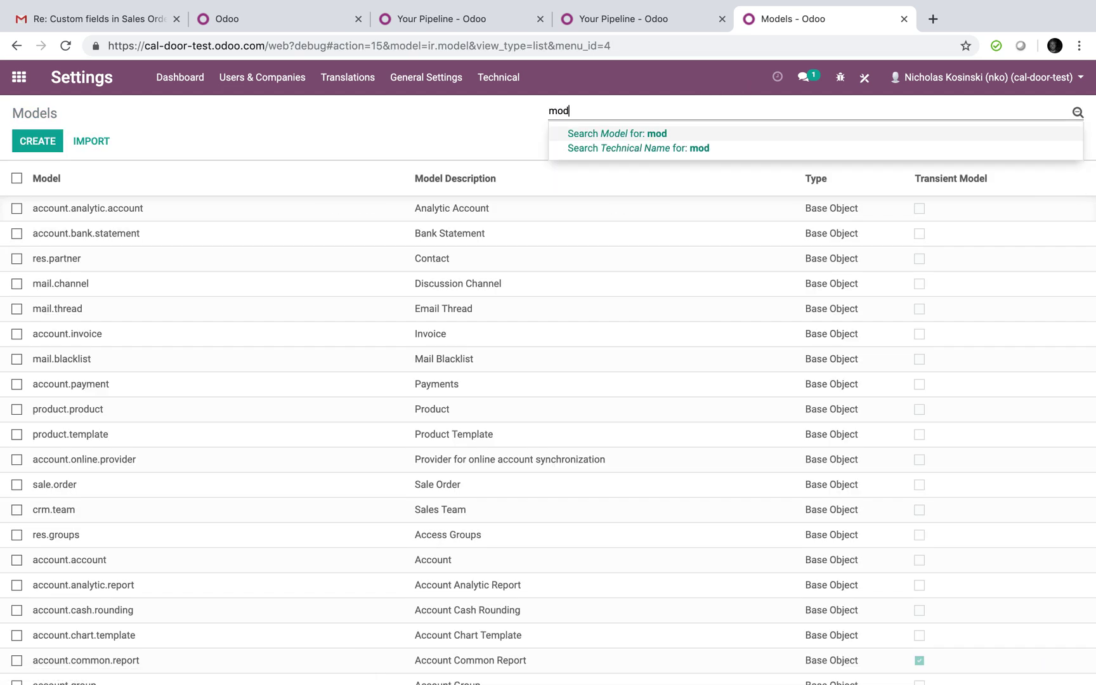
{"action": "type", "text": "order line"}
{"action": "key", "text": "Return"}
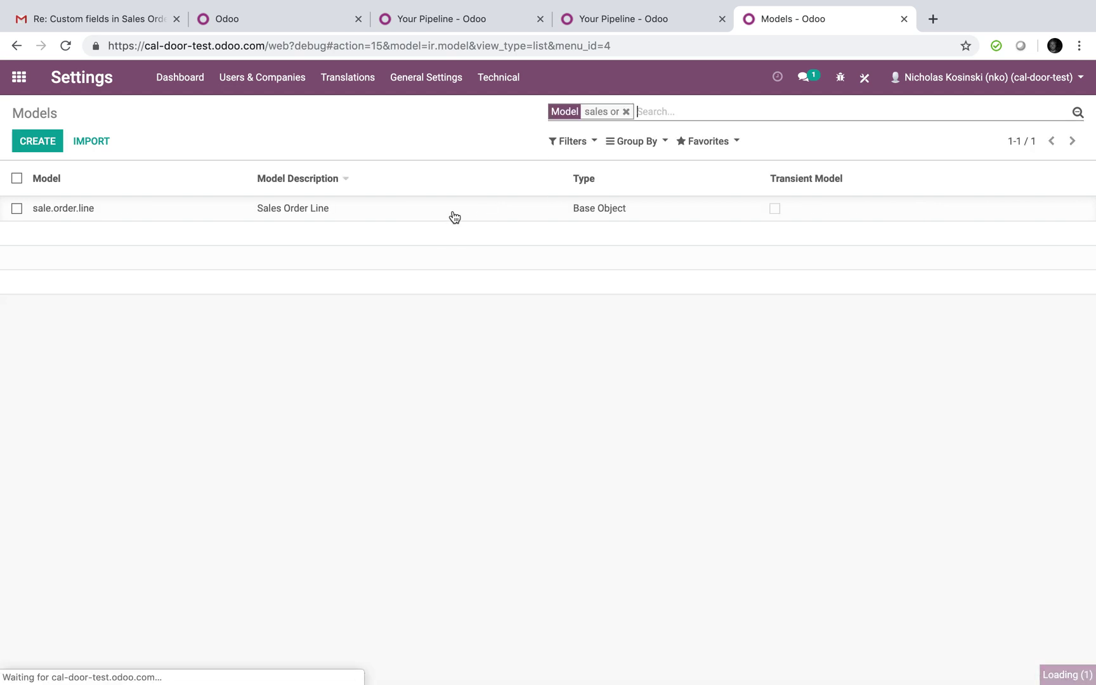
{"action": "left_click", "coordinate": [396, 221]}
Add a float field x_width_id labelled Width to Sales Order Line and save the model.
{"action": "left_click", "coordinate": [30, 144]}
{"action": "scroll", "coordinate": [289, 476], "scroll_direction": "down", "scroll_amount": 9}
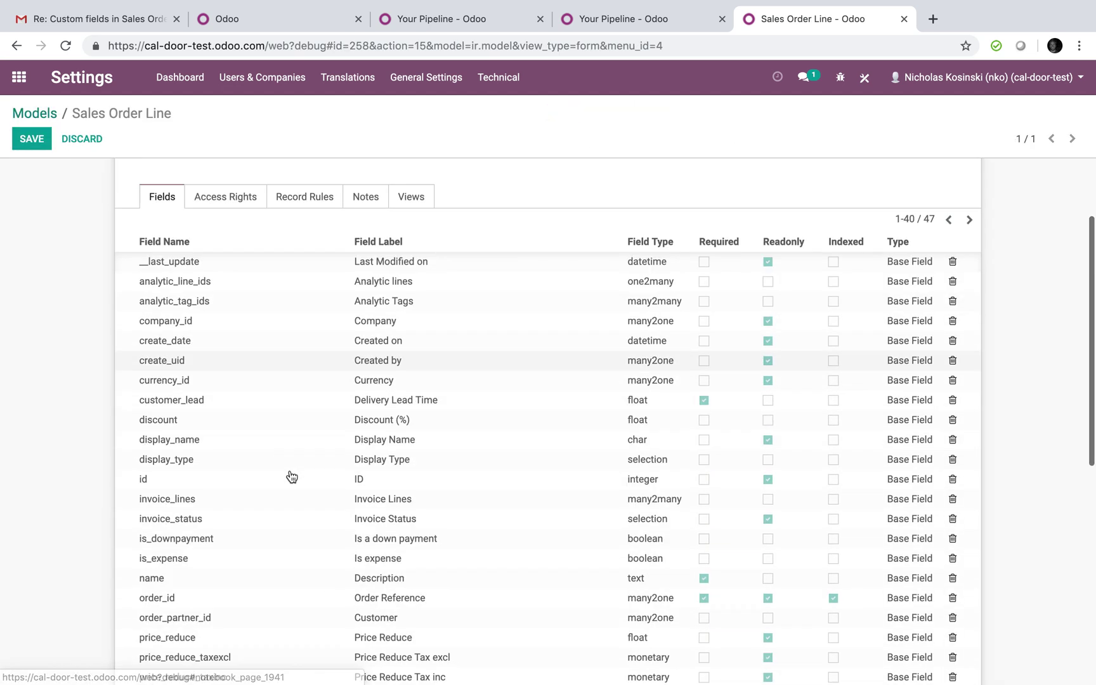
{"action": "left_click", "coordinate": [164, 602]}
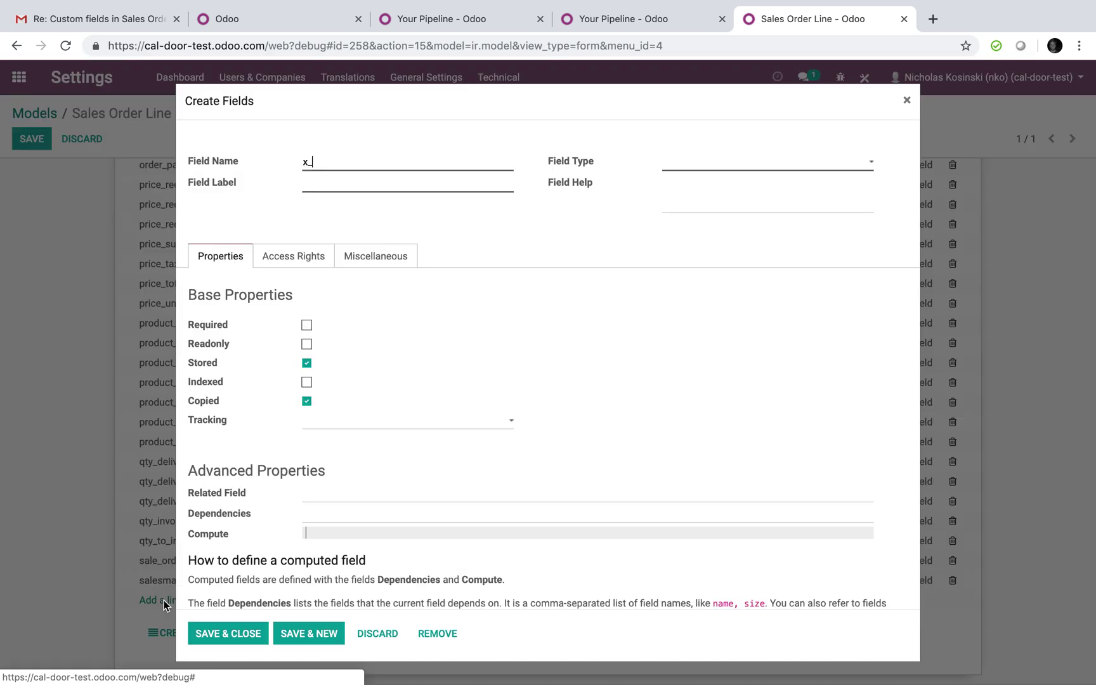
{"action": "type", "text": "width_id"}
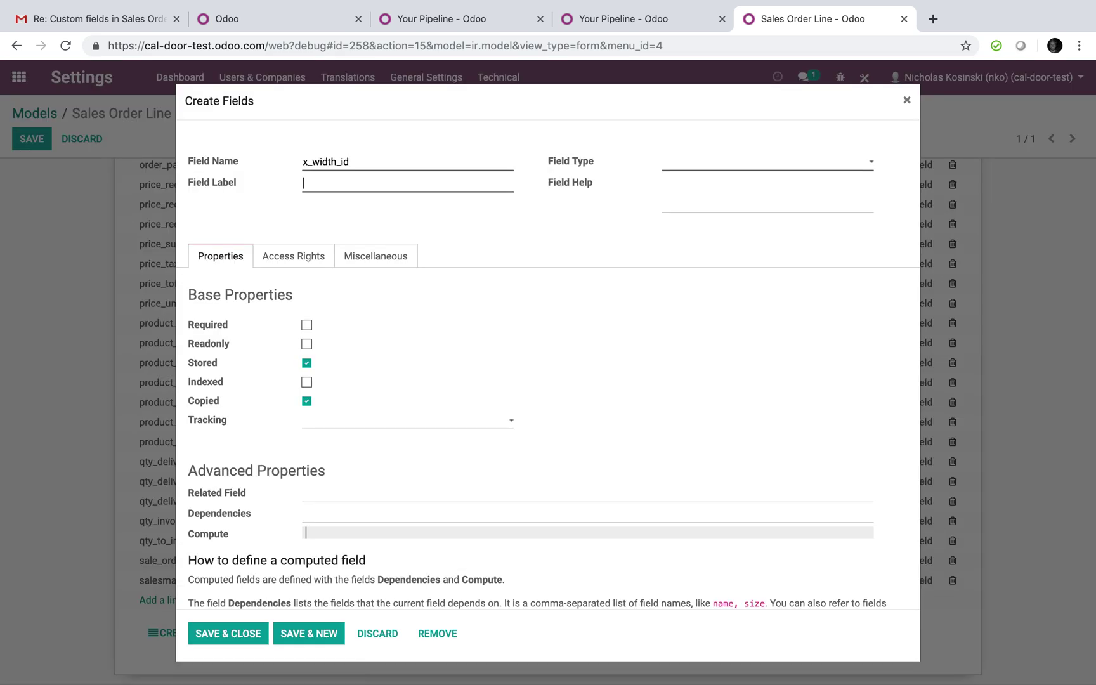
{"action": "left_click", "coordinate": [688, 164]}
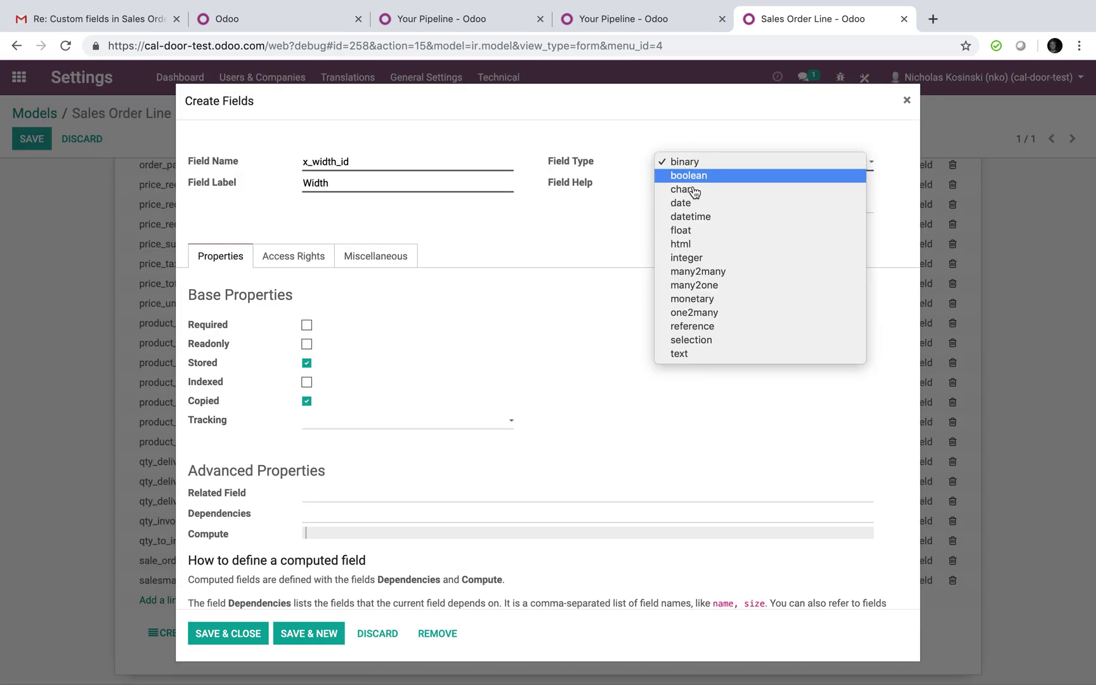
{"action": "left_click", "coordinate": [738, 232]}
{"action": "left_click", "coordinate": [229, 634]}
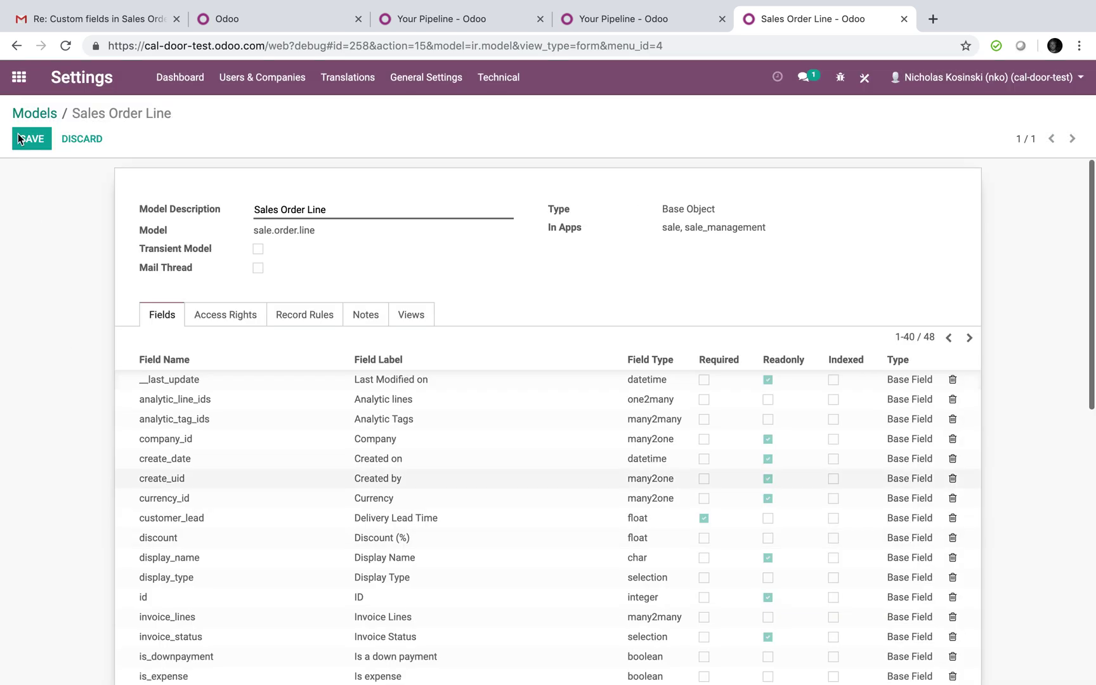
{"action": "left_click", "coordinate": [19, 139]}
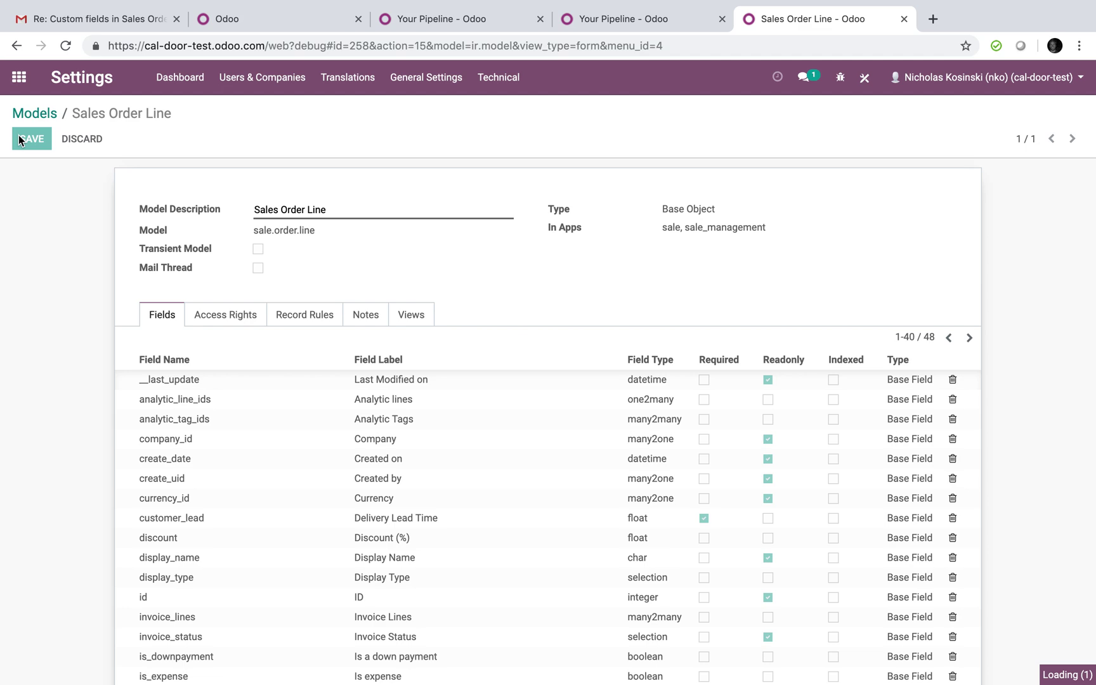
Filter the Models list by 'invoice' and open the Invoice Line model.
{"action": "left_click", "coordinate": [78, 139]}
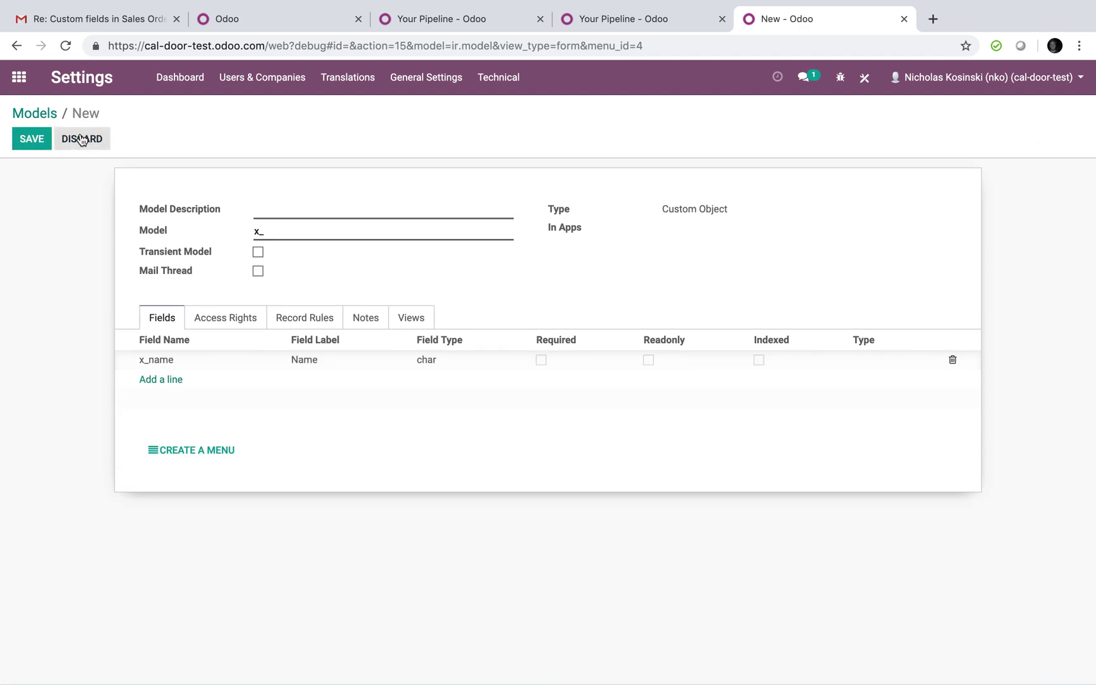
{"action": "left_click", "coordinate": [36, 114]}
{"action": "key", "text": "BackSpace"}
{"action": "type", "text": "invoice"}
{"action": "key", "text": "Return"}
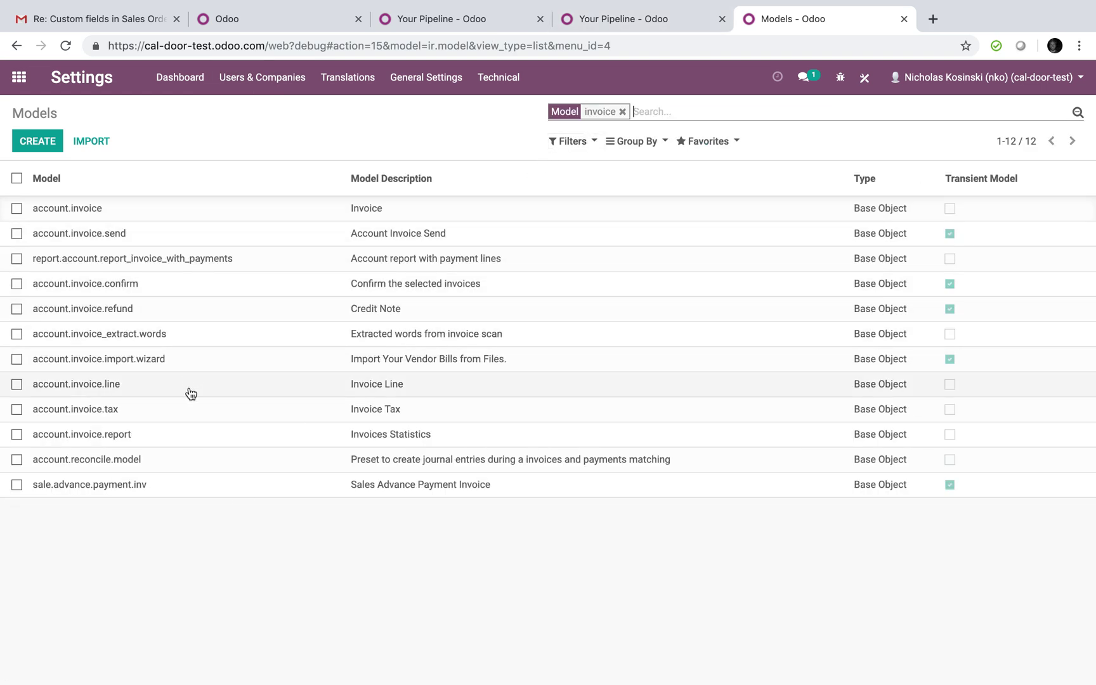
{"action": "left_click", "coordinate": [190, 390]}
{"action": "scroll", "coordinate": [316, 407], "scroll_direction": "down", "scroll_amount": 4}
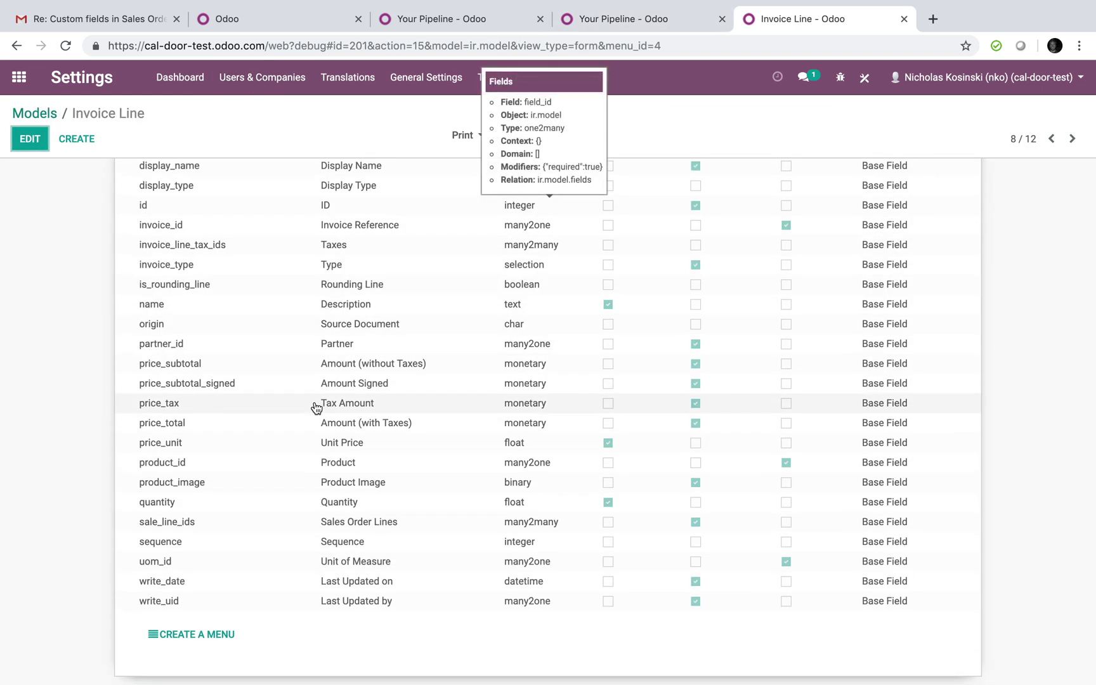
Add a float Width field related to sale_line_ids.x_width_id, editing its technical name.
{"action": "left_click", "coordinate": [30, 139]}
{"action": "scroll", "coordinate": [190, 288], "scroll_direction": "down", "scroll_amount": 2}
{"action": "left_click", "coordinate": [143, 603]}
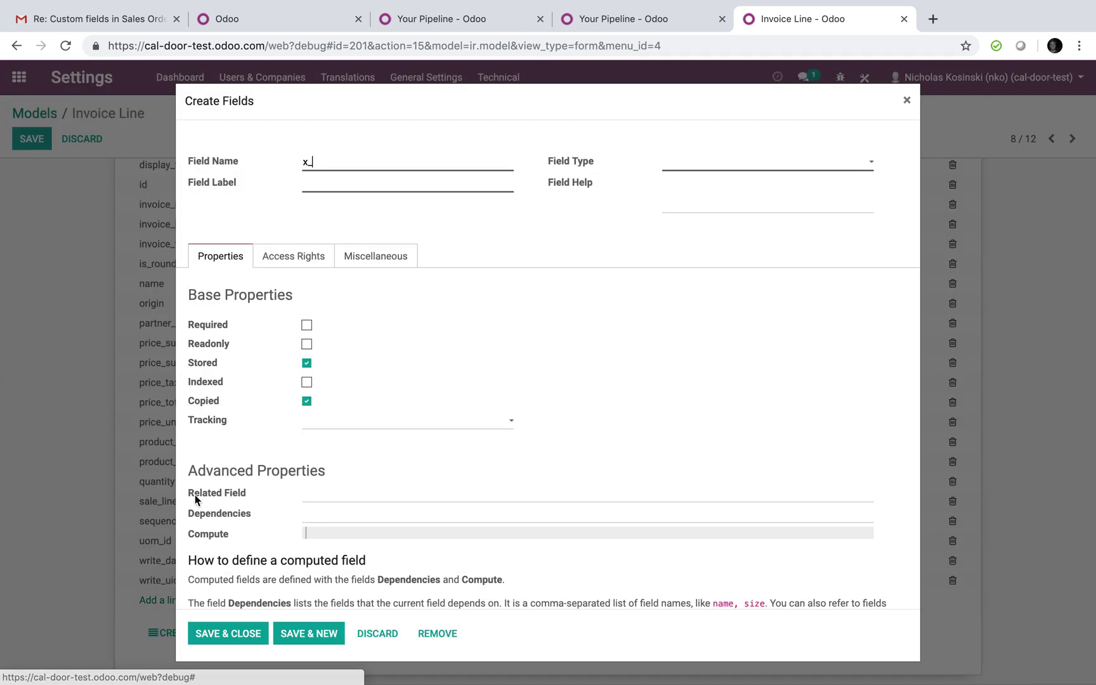
{"action": "type", "text": "width"}
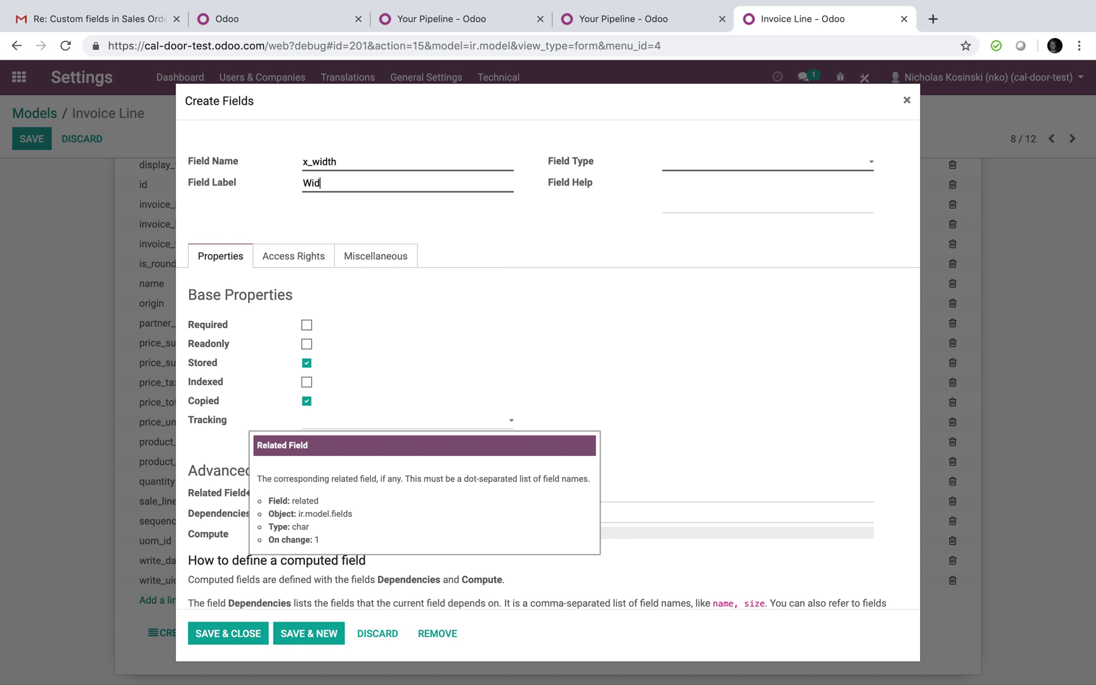
{"action": "left_click", "coordinate": [757, 171]}
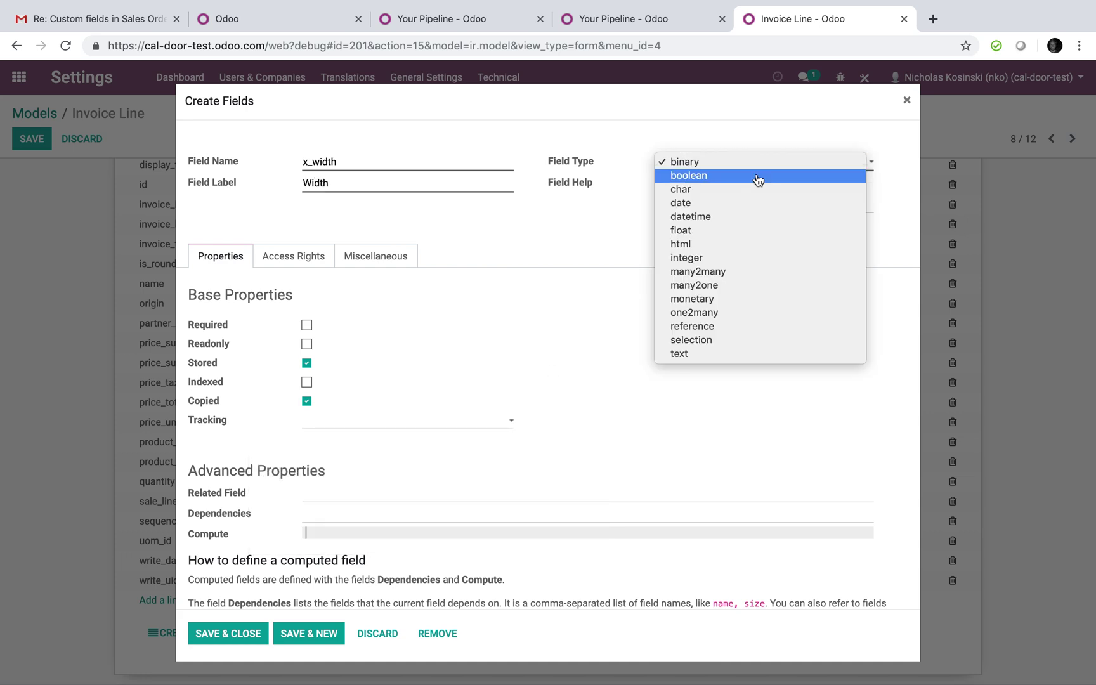
{"action": "left_click", "coordinate": [768, 232]}
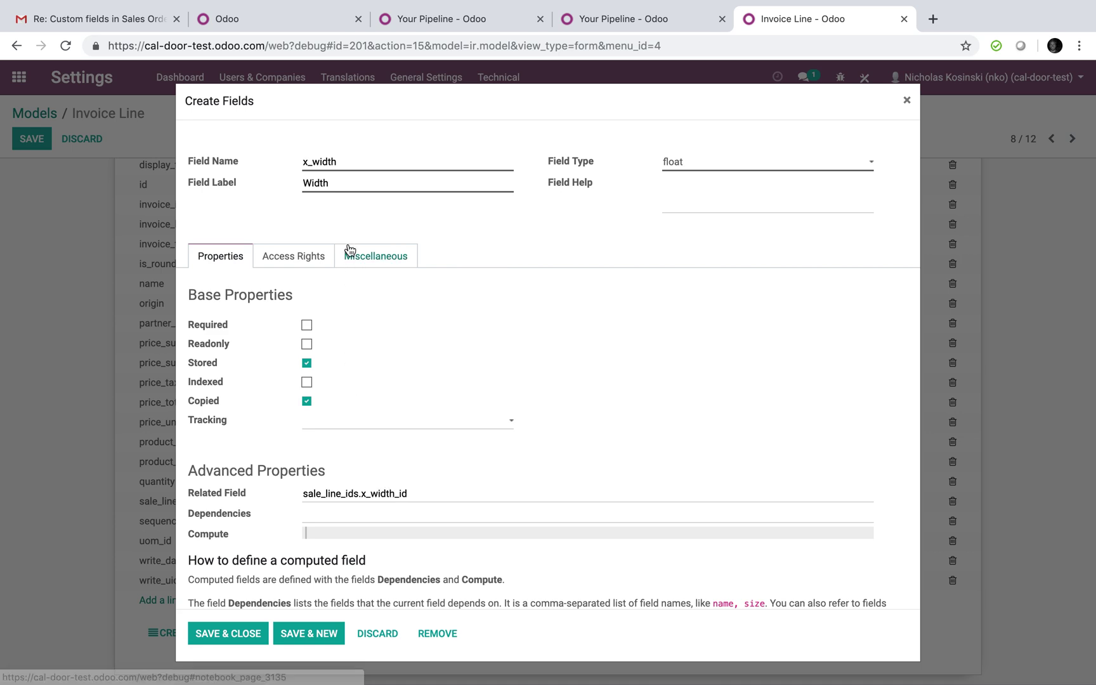
{"action": "left_click", "coordinate": [374, 161]}
{"action": "type", "text": "-id"}
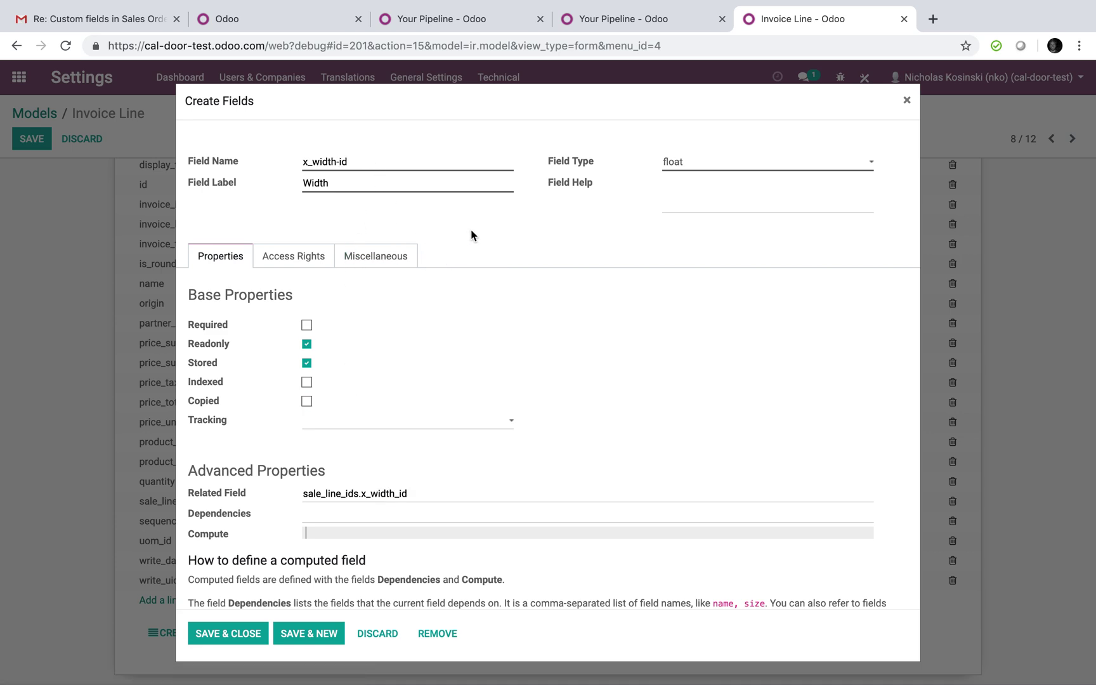
{"action": "left_click", "coordinate": [227, 633]}
Dismiss the invalid-name error, correct the field name to x_width_id, and save the Invoice Line model.
{"action": "left_click", "coordinate": [37, 147]}
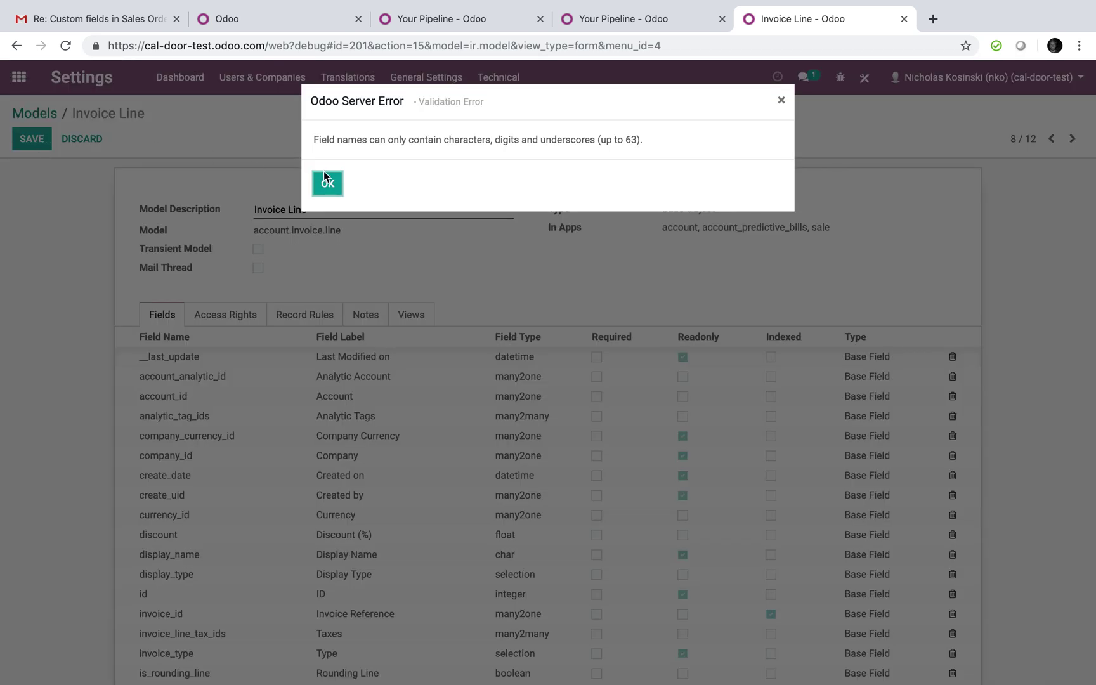
{"action": "left_click", "coordinate": [324, 175]}
{"action": "scroll", "coordinate": [367, 472], "scroll_direction": "down", "scroll_amount": 10}
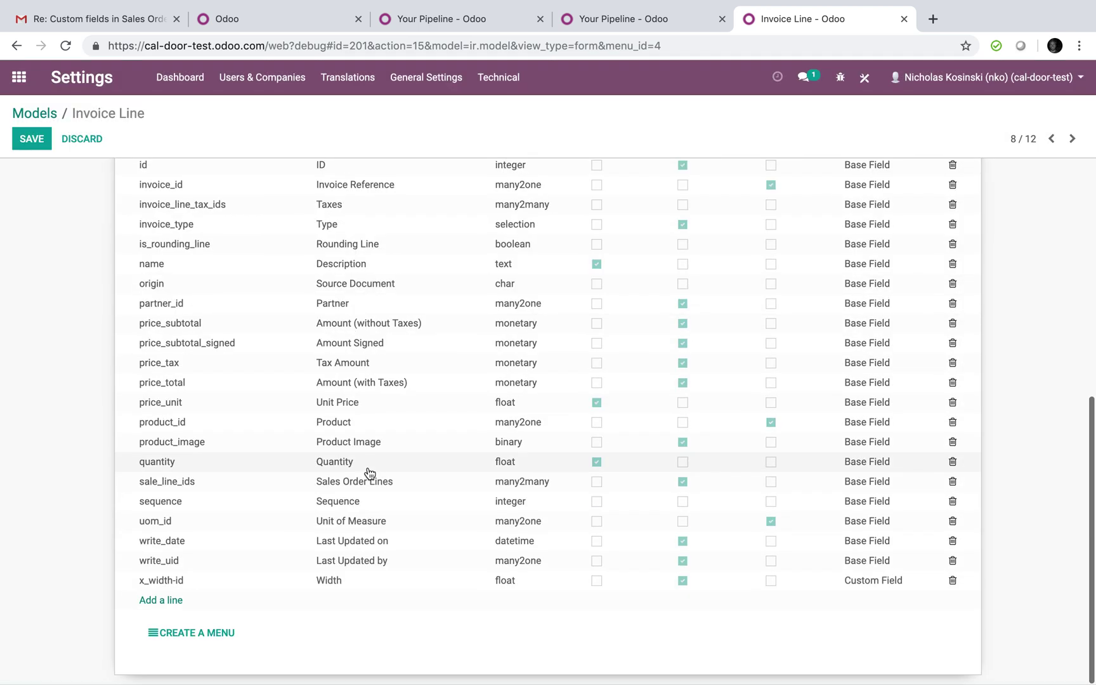
{"action": "left_click", "coordinate": [286, 582]}
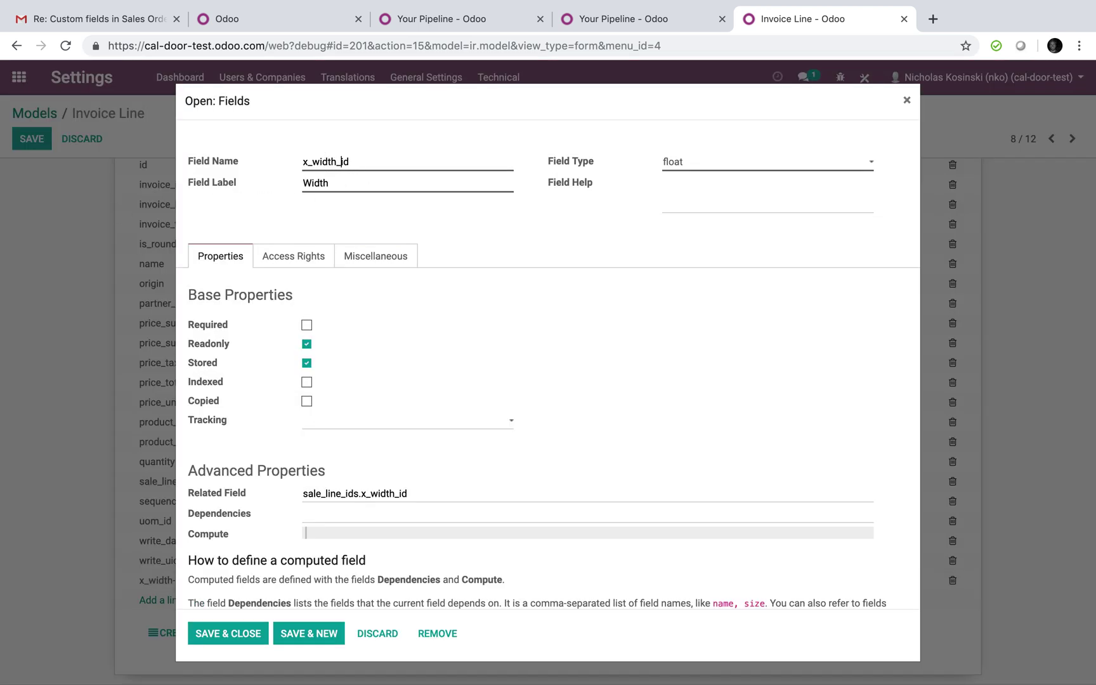
{"action": "left_click", "coordinate": [228, 633]}
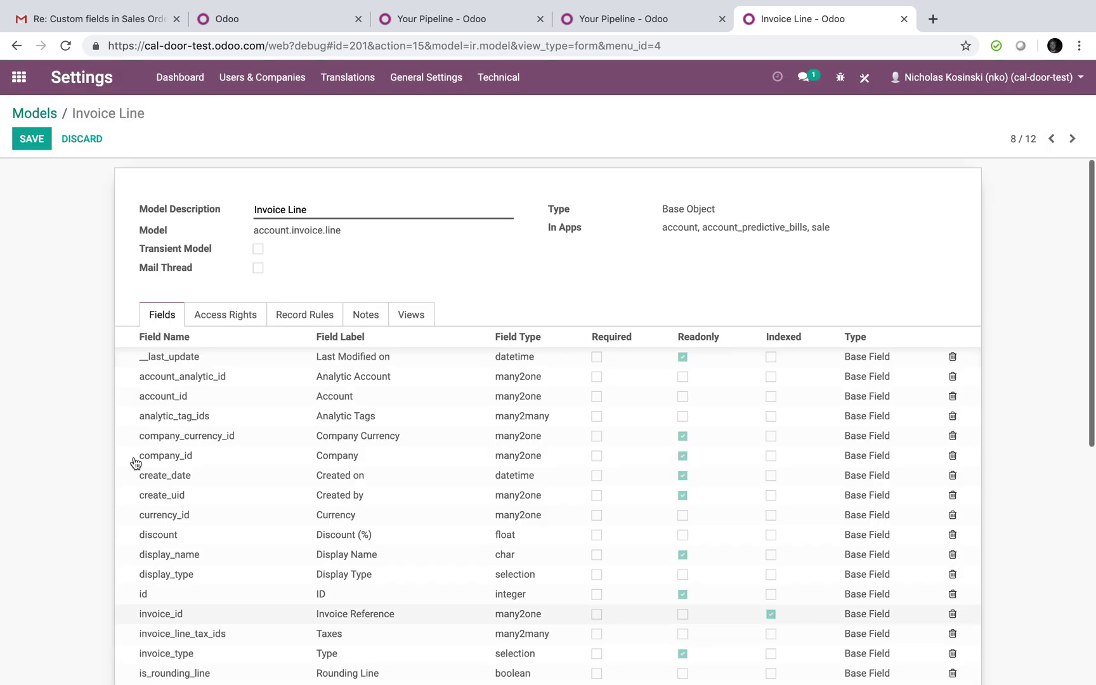
{"action": "left_click", "coordinate": [32, 138]}
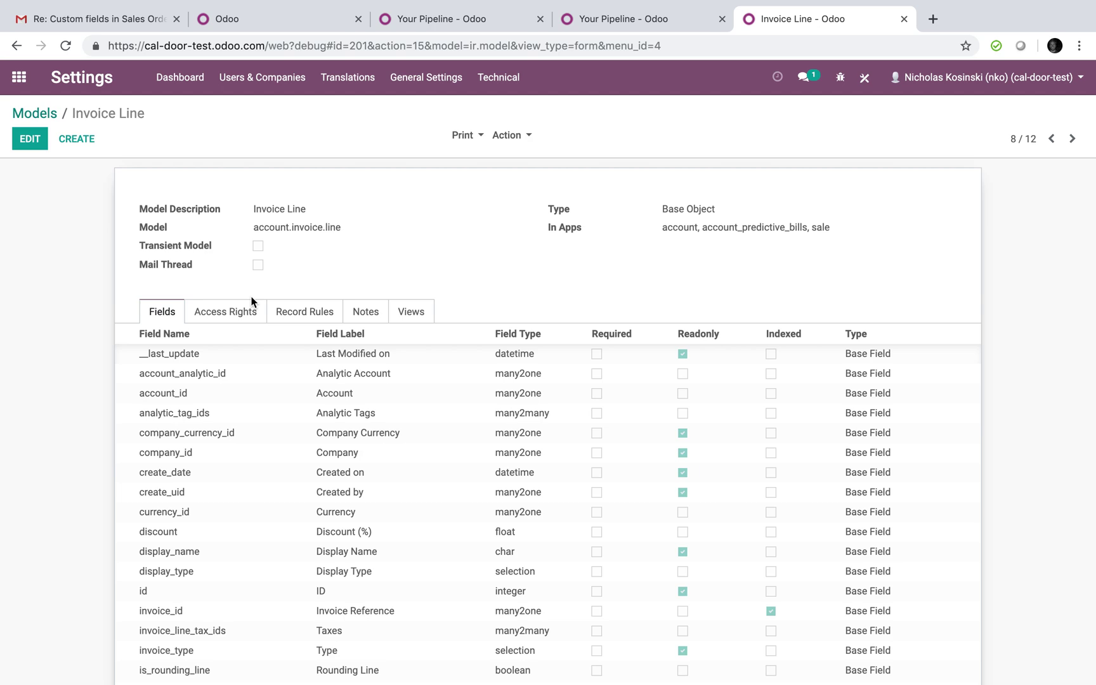
Go to Sales > Orders > Quotations and start a new quotation.
{"action": "left_click", "coordinate": [19, 82]}
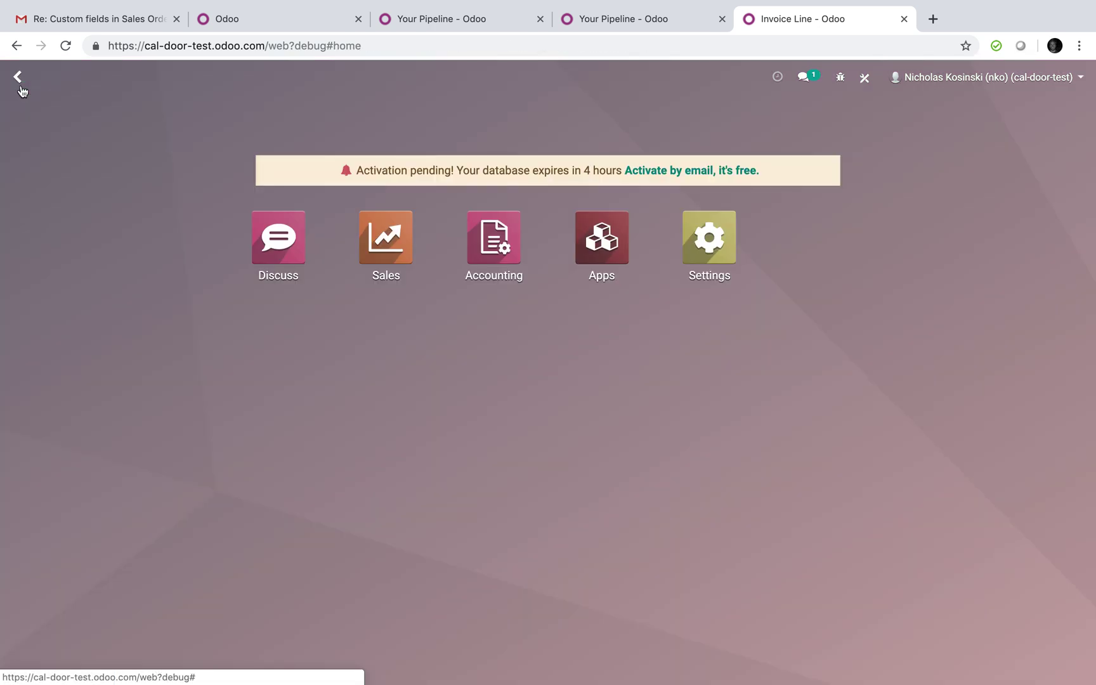
{"action": "type", "text": "order"}
{"action": "key", "text": "Return"}
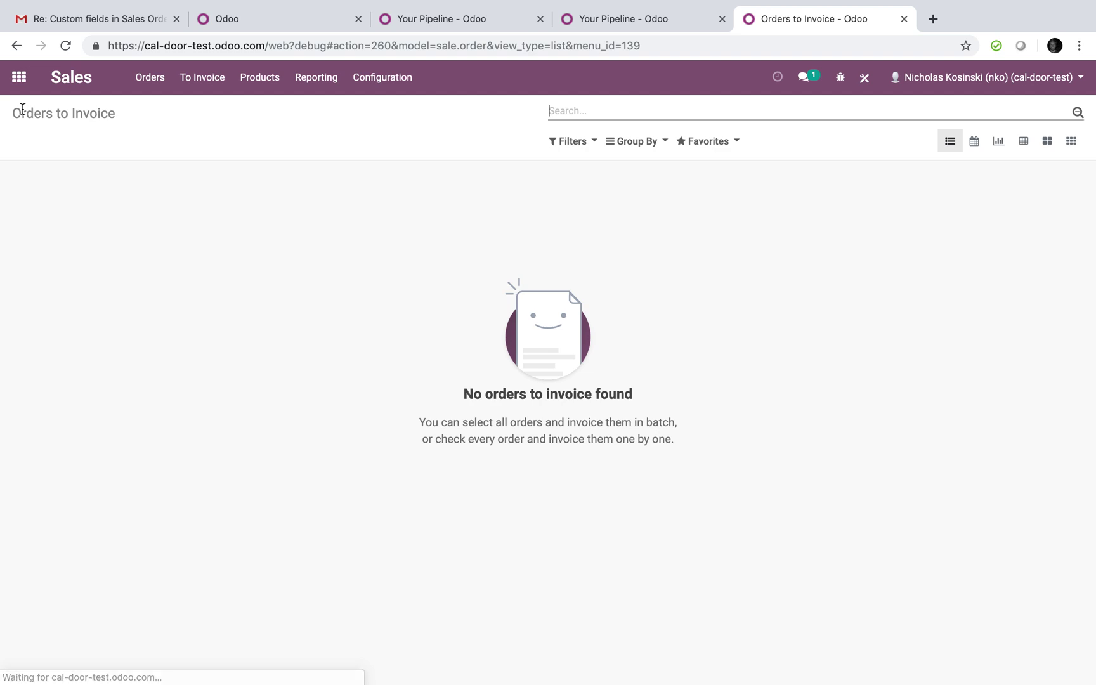
{"action": "left_click", "coordinate": [150, 76]}
{"action": "left_click", "coordinate": [171, 112]}
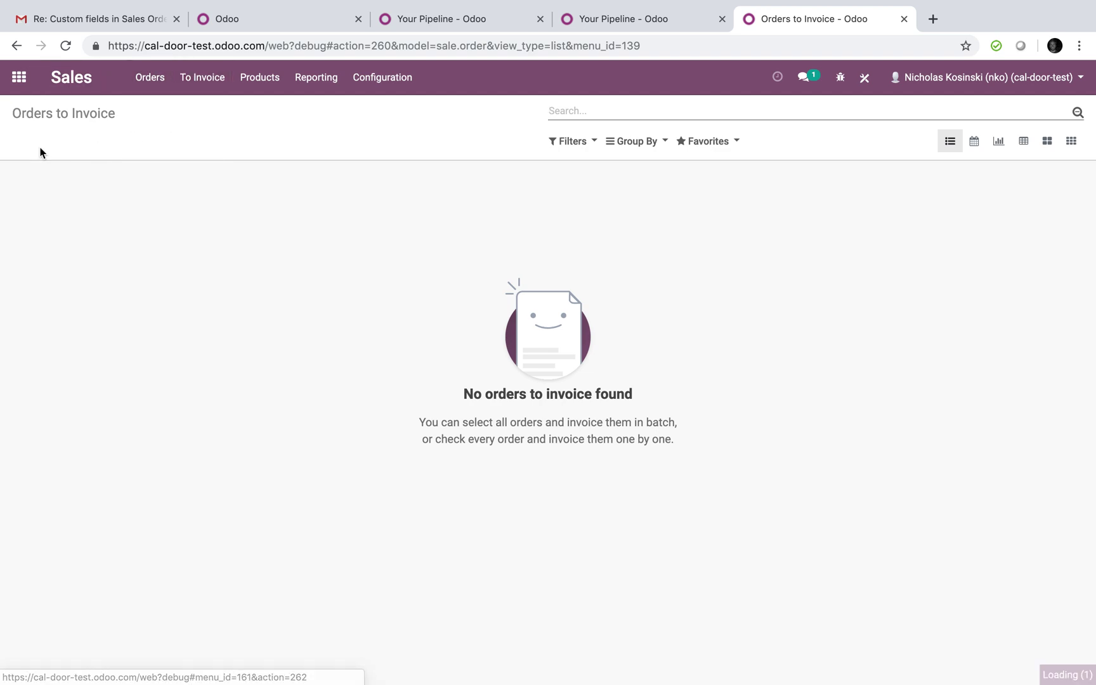
{"action": "left_click", "coordinate": [36, 142]}
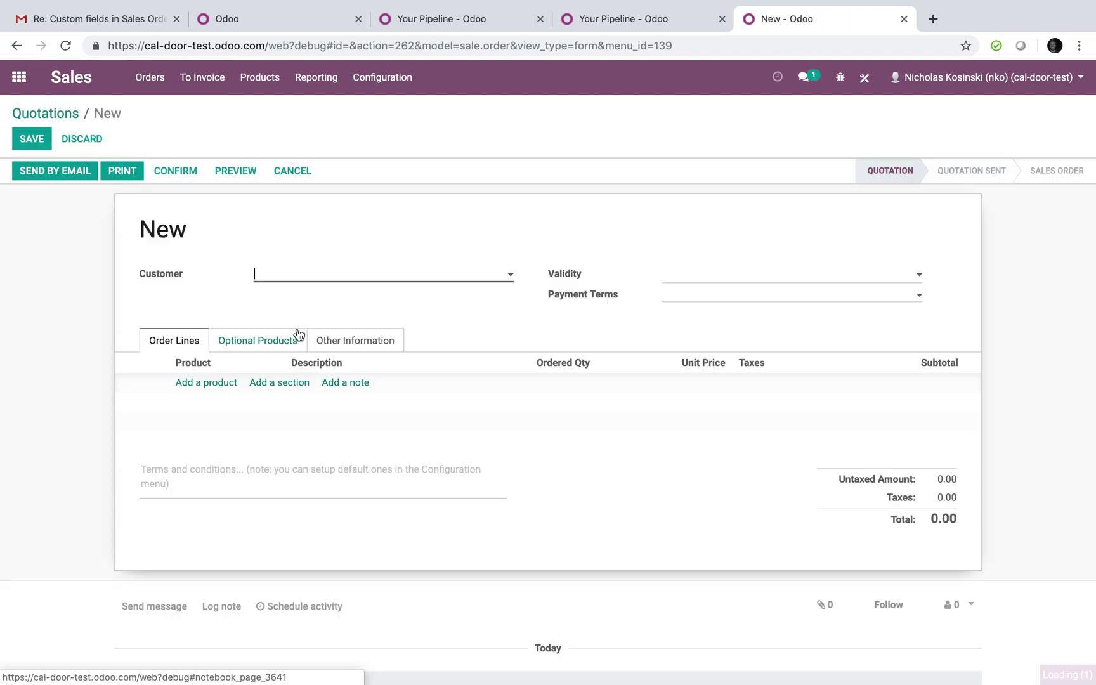
In Studio, drag the Width field into the Order Lines list before Ordered Qty.
{"action": "left_click", "coordinate": [865, 78]}
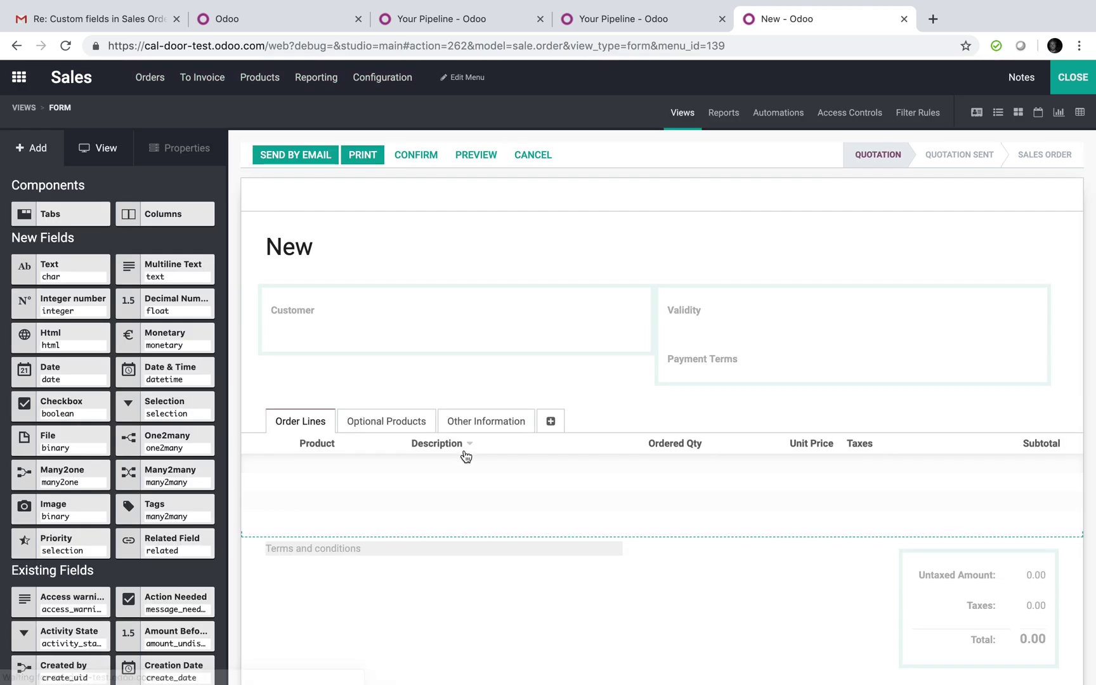
{"action": "left_click", "coordinate": [521, 507]}
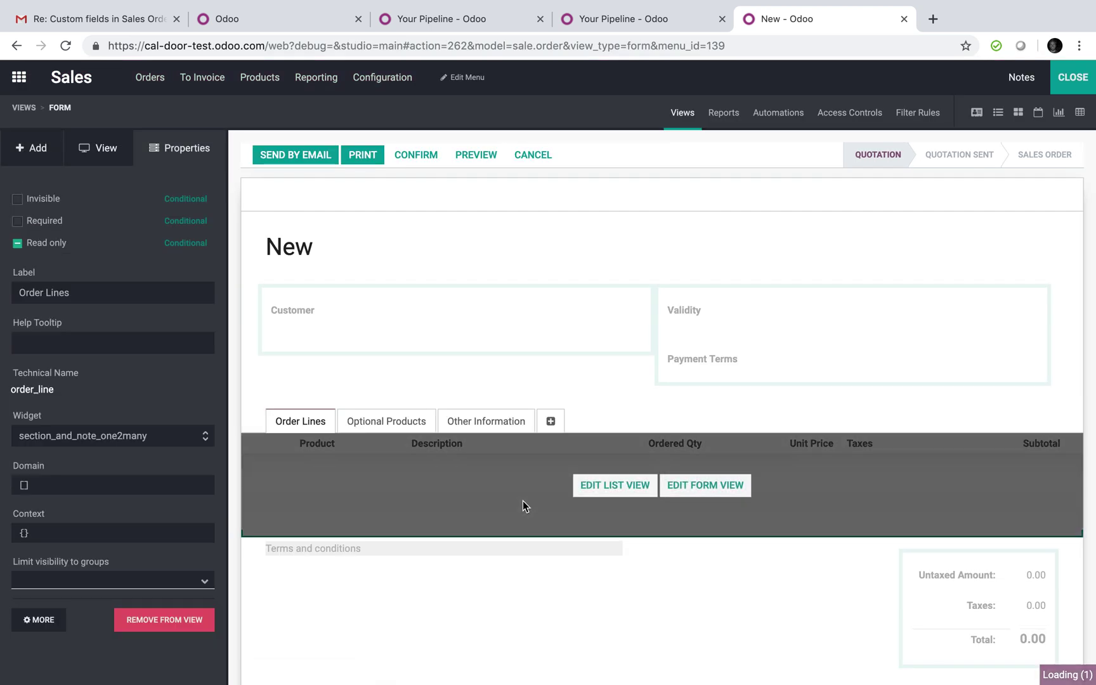
{"action": "left_click", "coordinate": [611, 486]}
{"action": "scroll", "coordinate": [127, 571], "scroll_direction": "down", "scroll_amount": 5}
{"action": "key", "text": "super+f"}
{"action": "type", "text": "wid"}
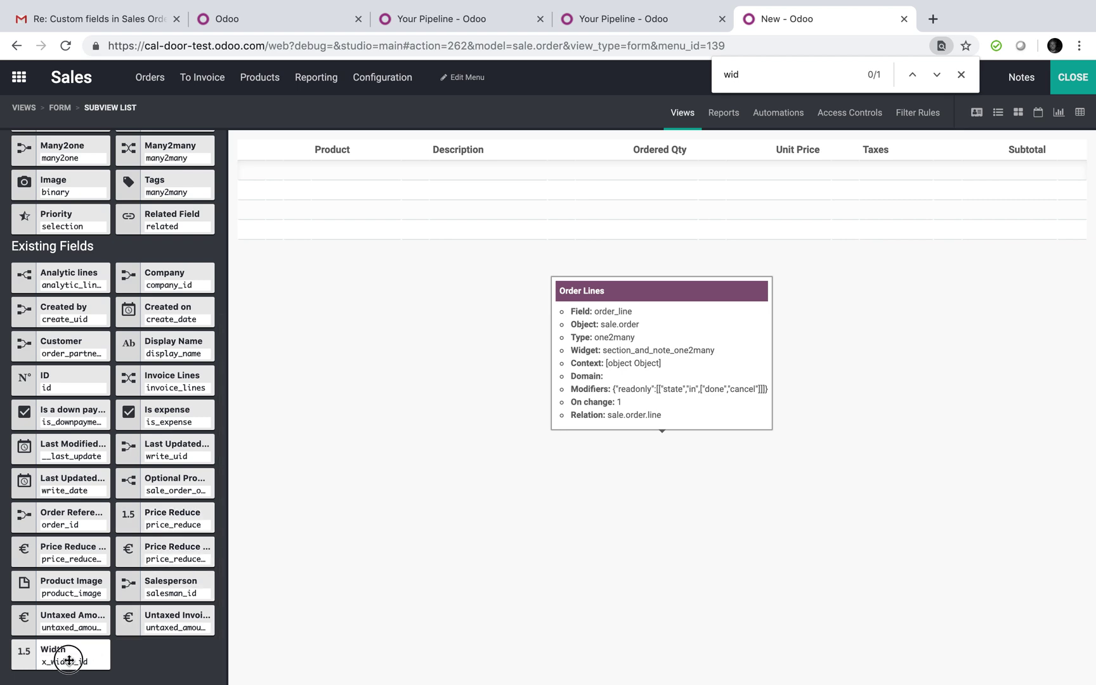
{"action": "left_click_drag", "start_coordinate": [69, 653], "coordinate": [577, 181]}
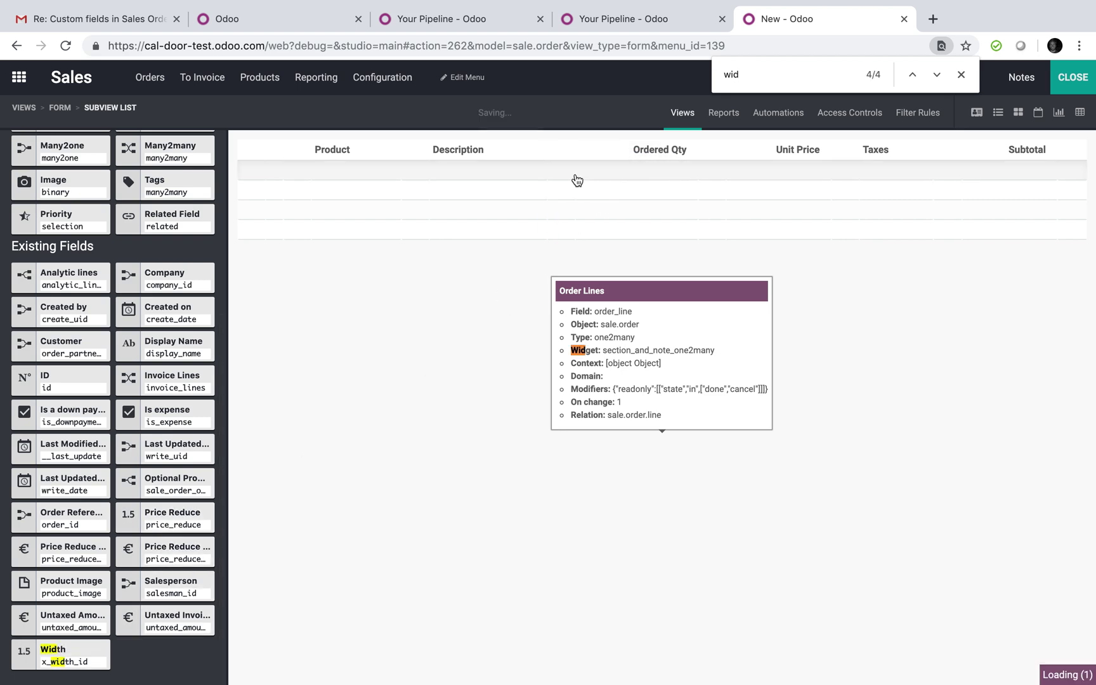
Leave Studio and open the Accounting Invoices page.
{"action": "left_click", "coordinate": [1078, 77]}
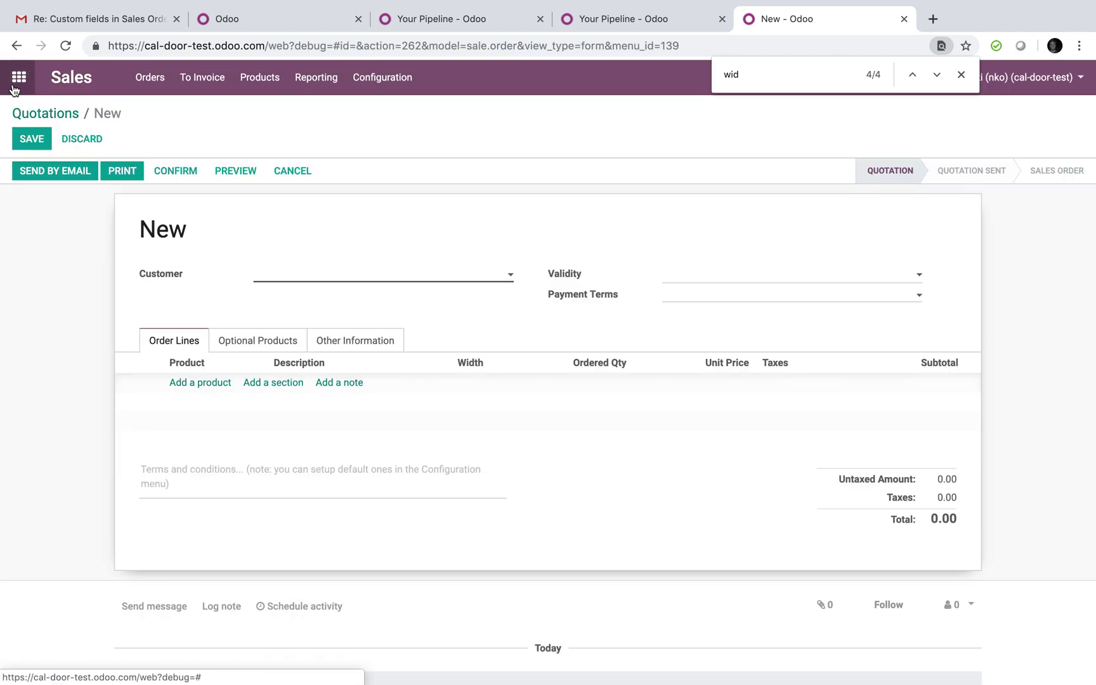
{"action": "left_click", "coordinate": [18, 77]}
{"action": "type", "text": "ices"}
{"action": "key", "text": "Return"}
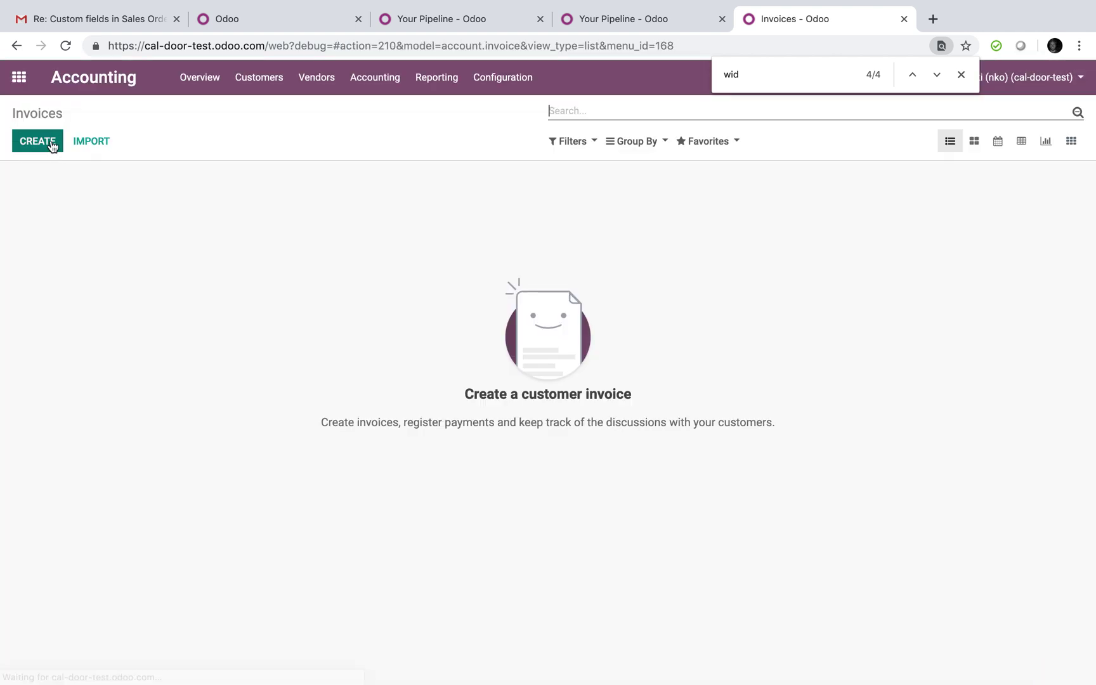
In Studio, place Width between Description and Account in the Invoice Lines list, then close Studio.
{"action": "left_click", "coordinate": [962, 73]}
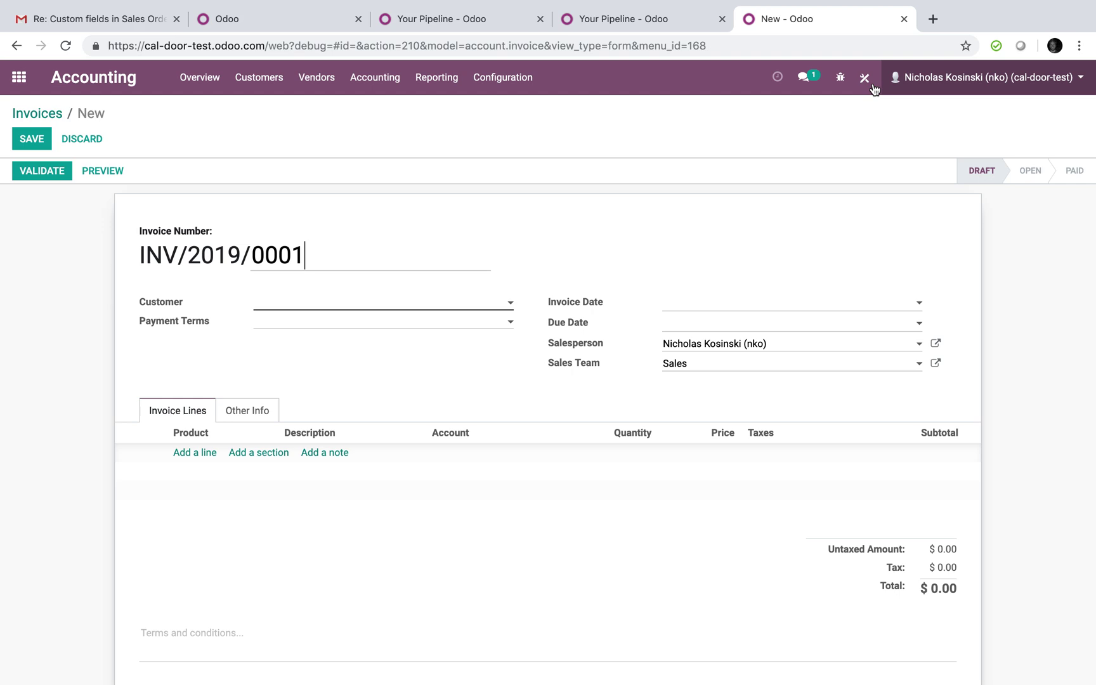
{"action": "left_click", "coordinate": [862, 84]}
{"action": "scroll", "coordinate": [127, 571], "scroll_direction": "down", "scroll_amount": 15}
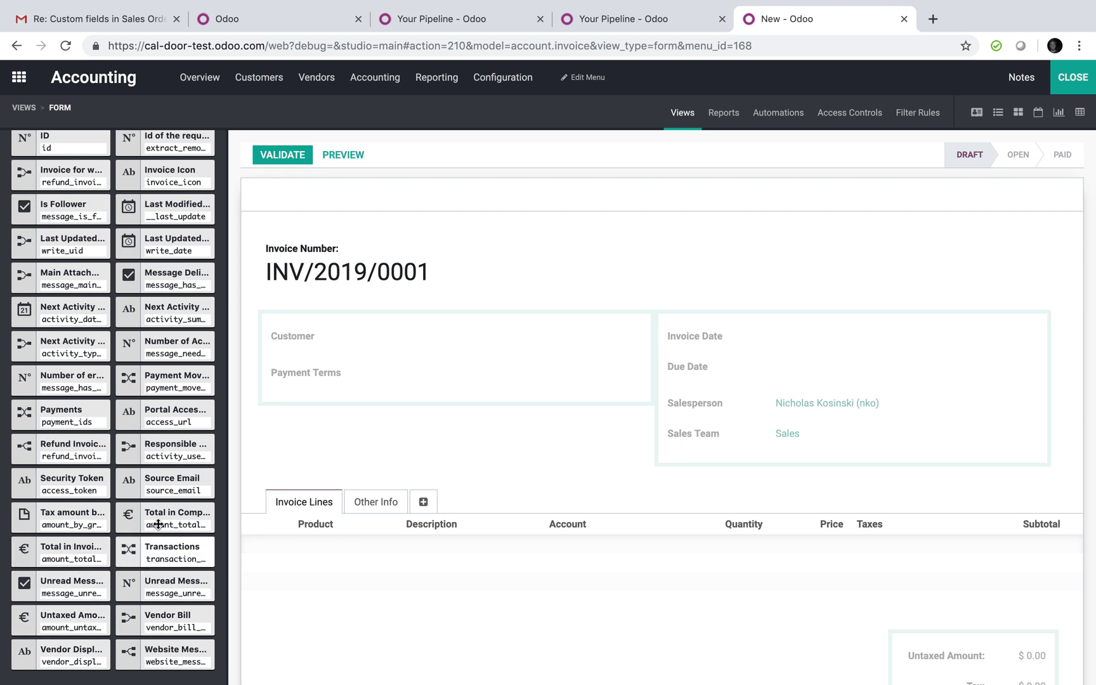
{"action": "left_click", "coordinate": [416, 557]}
{"action": "left_click", "coordinate": [615, 563]}
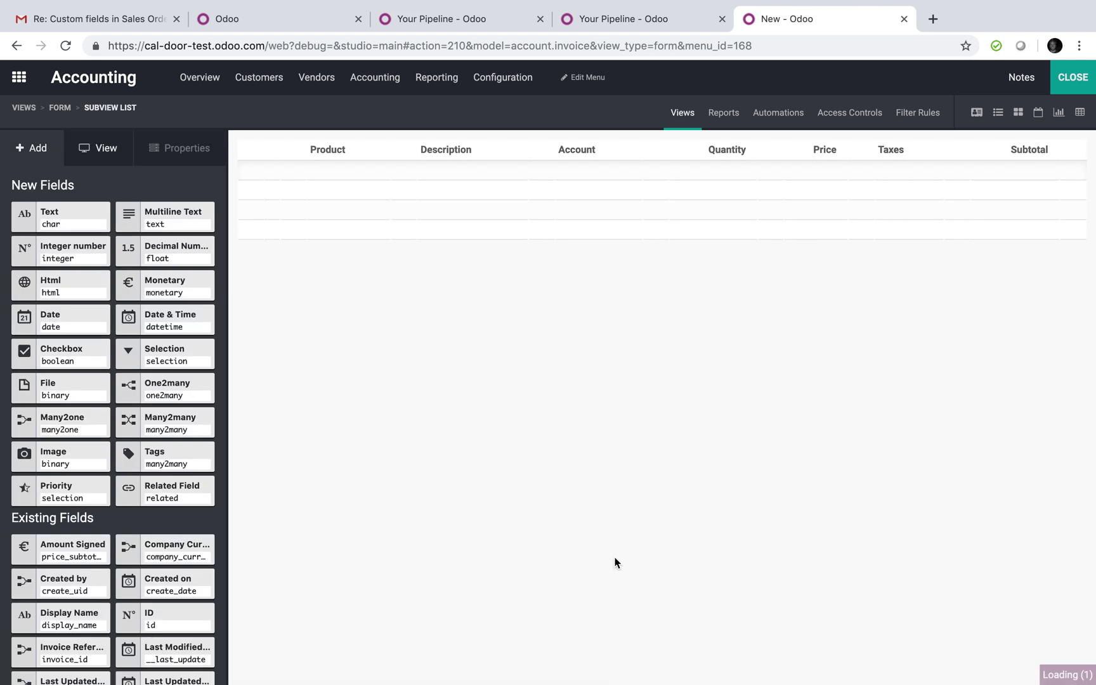
{"action": "scroll", "coordinate": [146, 535], "scroll_direction": "down", "scroll_amount": 3}
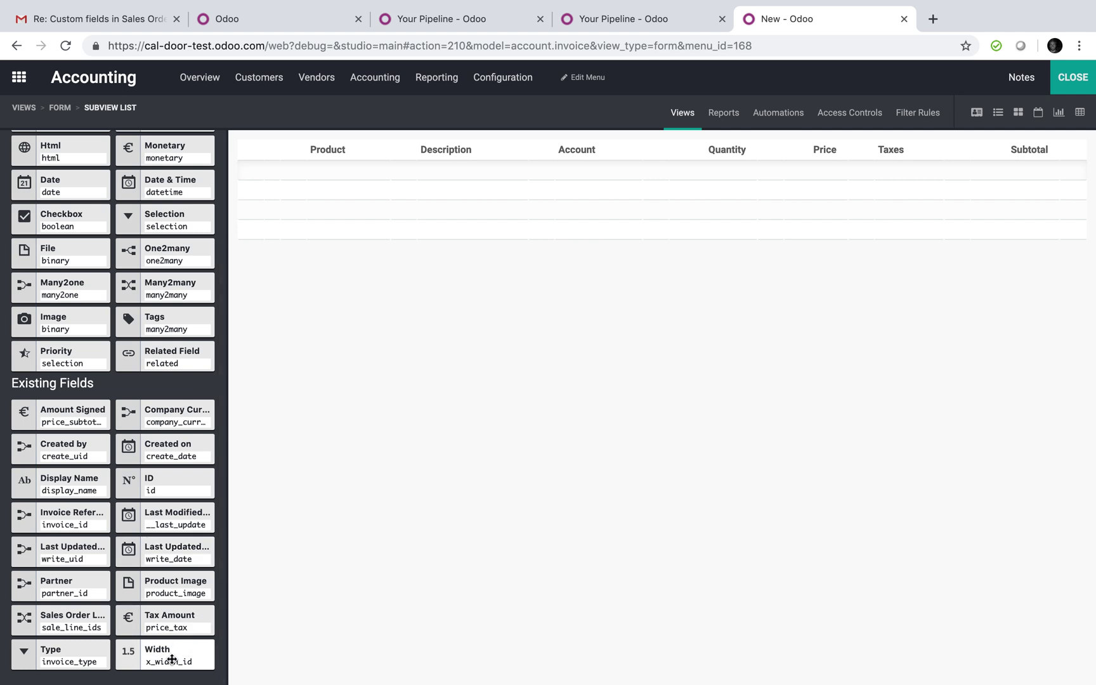
{"action": "left_click_drag", "start_coordinate": [172, 659], "coordinate": [523, 164]}
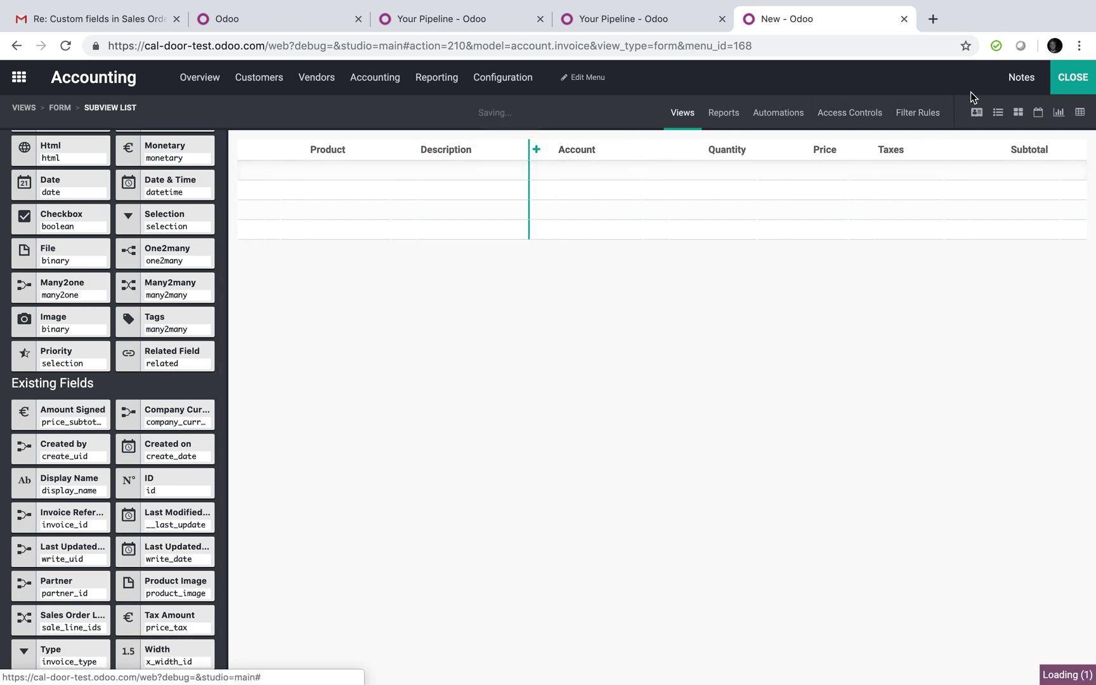
{"action": "left_click", "coordinate": [1072, 77]}
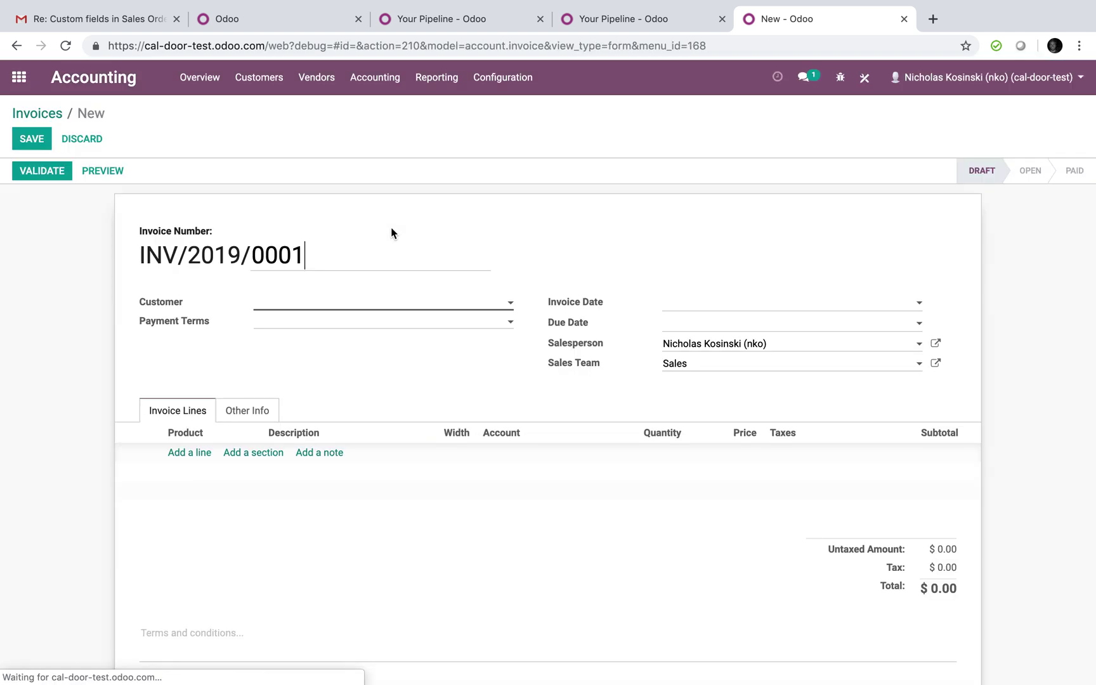
Start a new sales order and create a new customer by typing the customer's name.
{"action": "left_click", "coordinate": [20, 78]}
{"action": "type", "text": "order"}
{"action": "key", "text": "Return"}
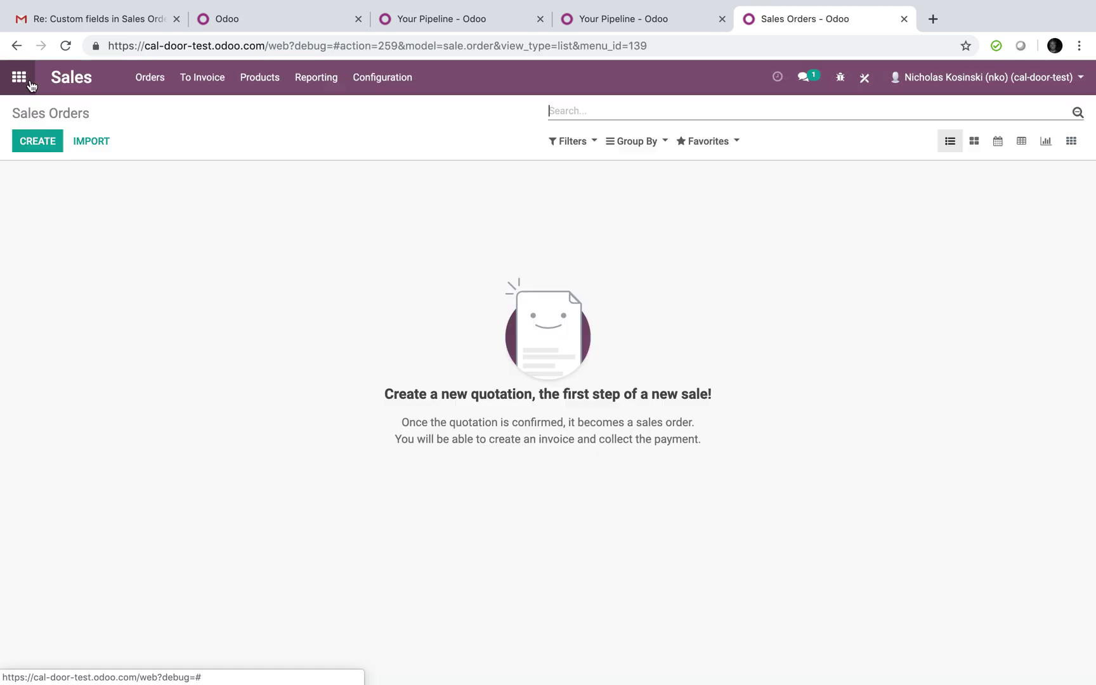
{"action": "left_click", "coordinate": [37, 141]}
{"action": "type", "text": "JO"}
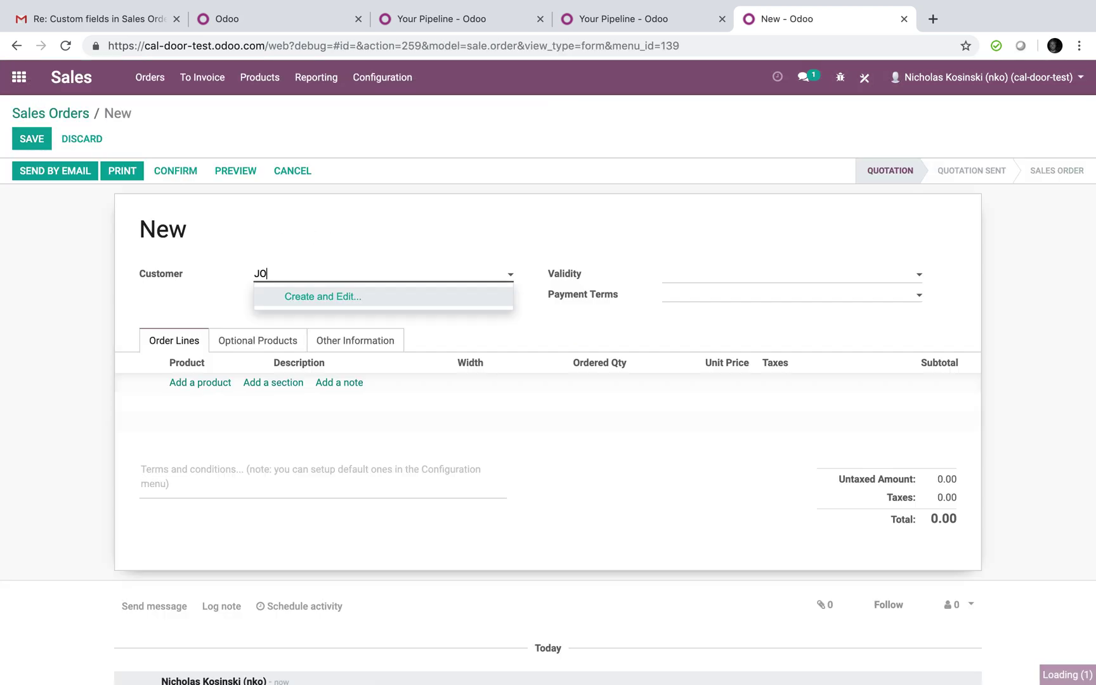
{"action": "type", "text": "hn"}
{"action": "key", "text": "BackSpace"}
{"action": "key", "text": "BackSpace"}
{"action": "key", "text": "BackSpace"}
{"action": "type", "text": "o"}
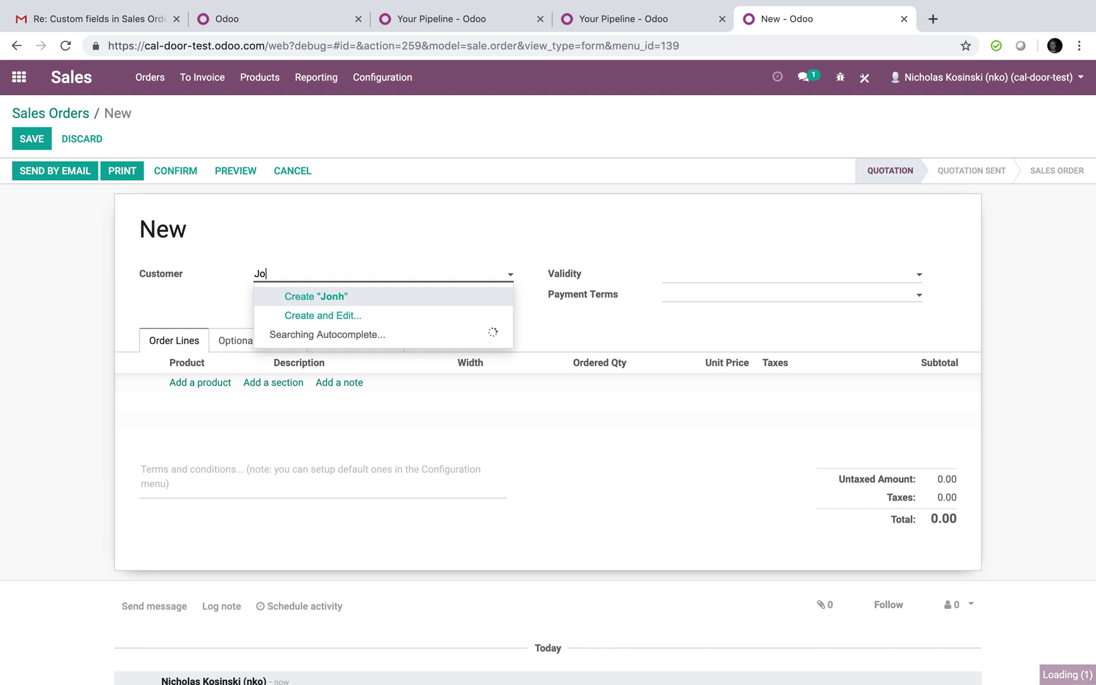
{"action": "type", "text": "nhnDoe"}
{"action": "key", "text": "BackSpace"}
{"action": "key", "text": "BackSpace"}
{"action": "key", "text": "BackSpace"}
{"action": "type", "text": "Doe"}
{"action": "left_click", "coordinate": [366, 305]}
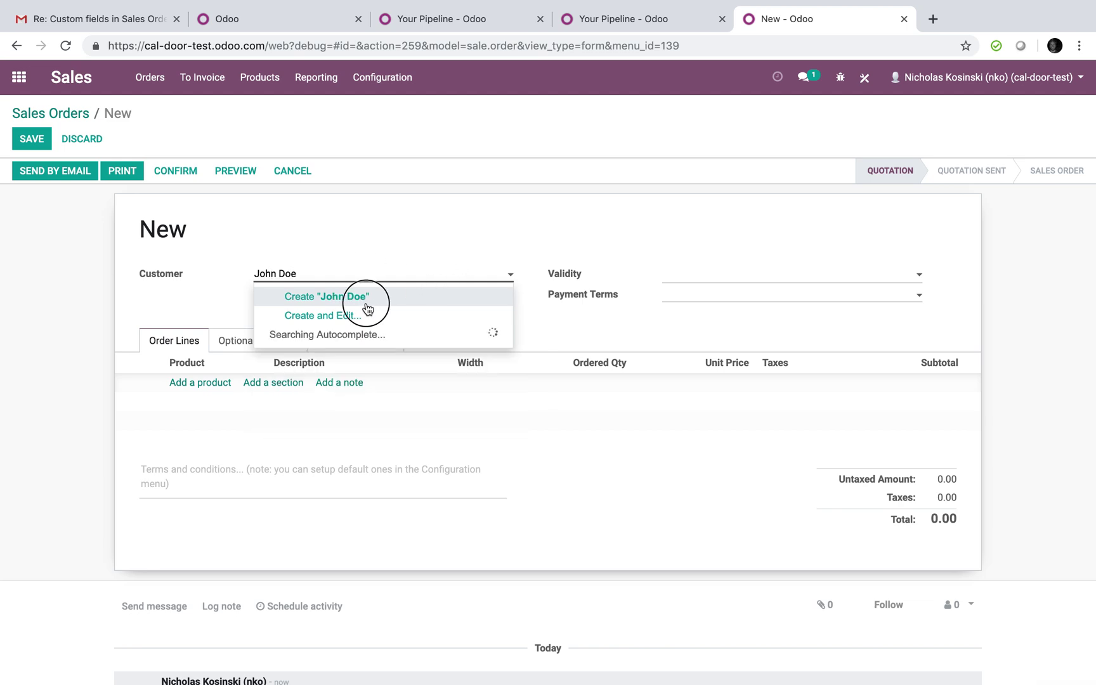
Add a new Product X line with width 12 and unit price 50.
{"action": "left_click", "coordinate": [216, 382]}
{"action": "type", "text": "Pro"}
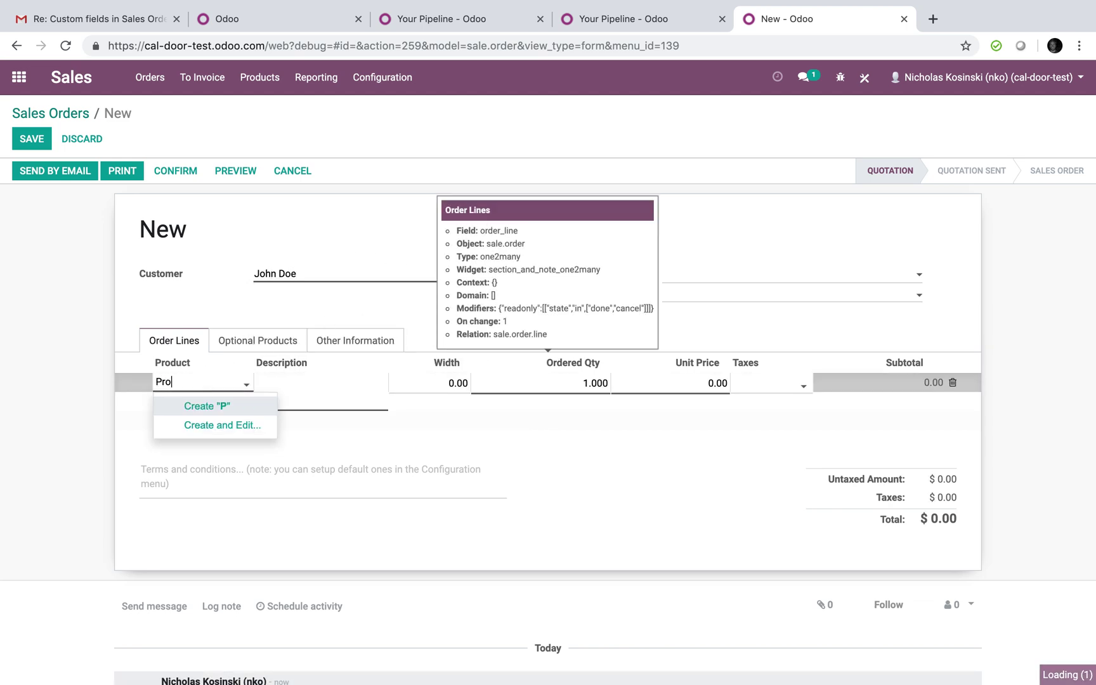
{"action": "type", "text": "duct X"}
{"action": "left_click", "coordinate": [235, 407]}
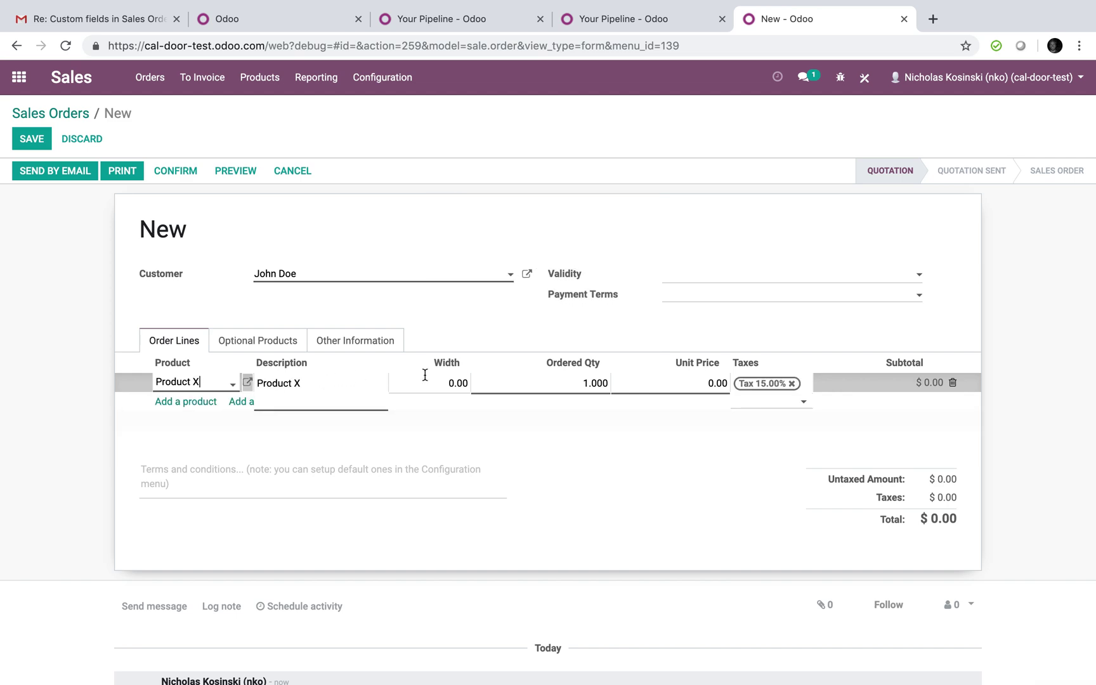
{"action": "type", "text": "12"}
{"action": "left_click", "coordinate": [468, 457]}
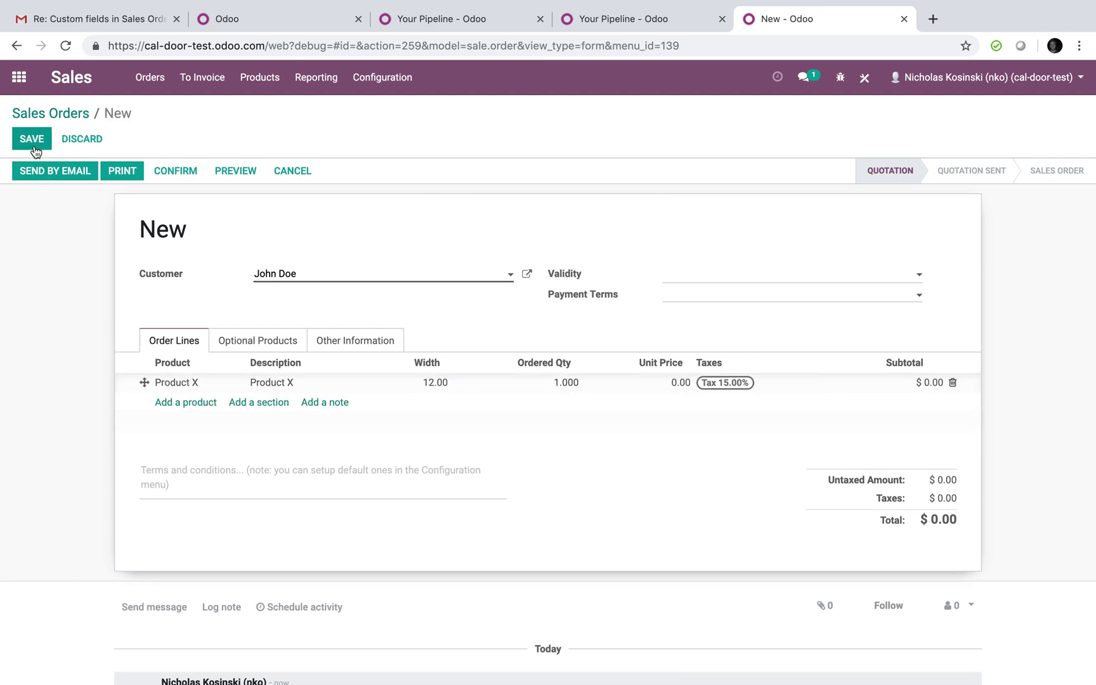
{"action": "left_click", "coordinate": [679, 382]}
{"action": "type", "text": "50"}
{"action": "left_click", "coordinate": [70, 190]}
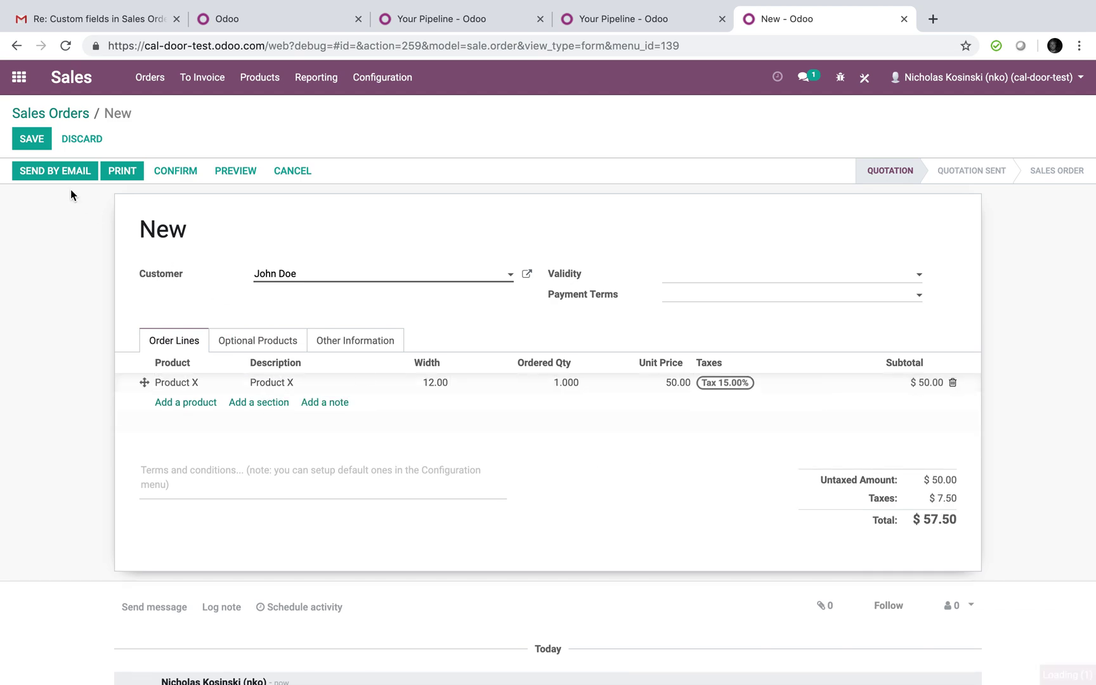
Save the quotation, confirm it as sales order SO001, and start invoicing it.
{"action": "left_click", "coordinate": [31, 138]}
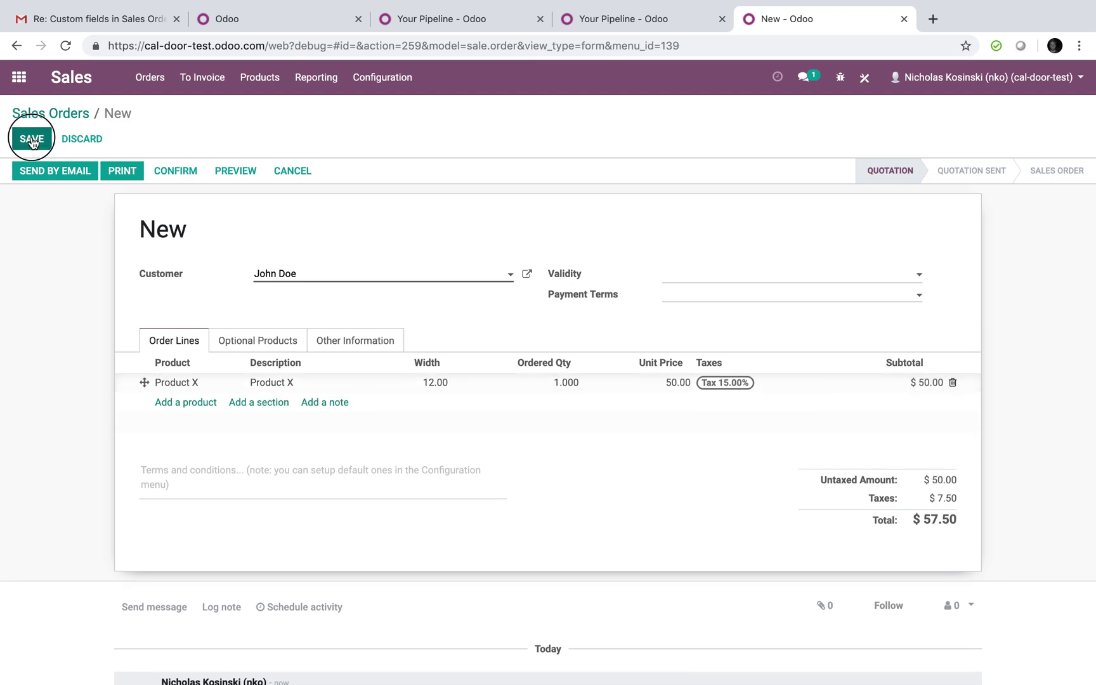
{"action": "left_click", "coordinate": [148, 171]}
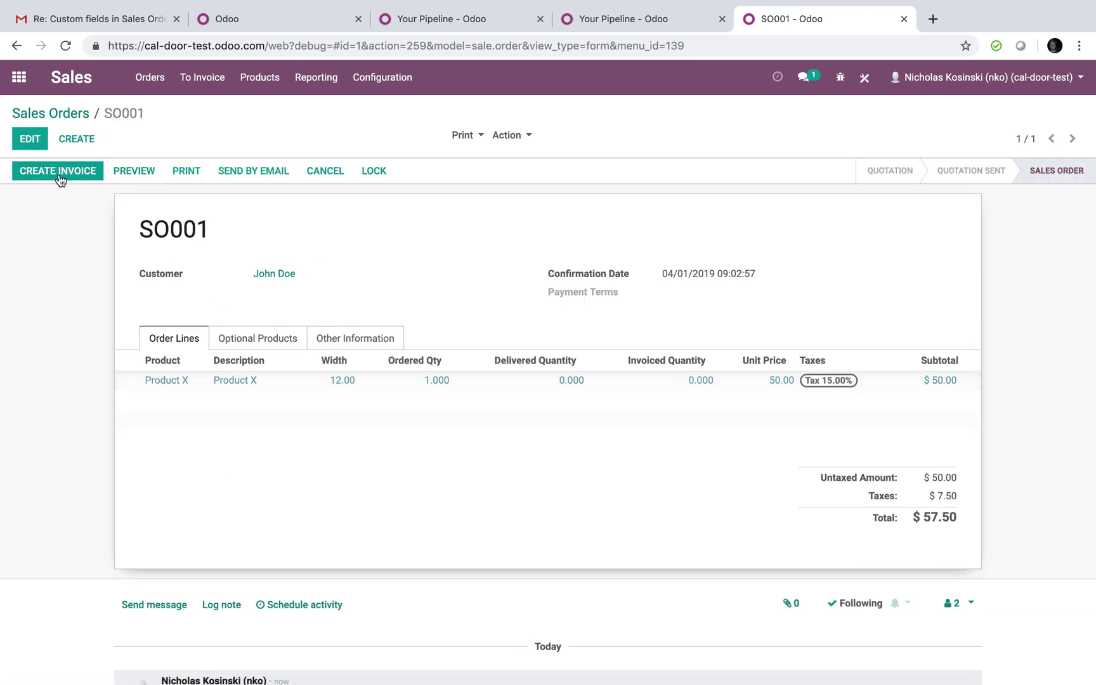
{"action": "left_click", "coordinate": [59, 176]}
Create and view draft invoice INV/2019/0001 showing the line width 12.00.
{"action": "left_click", "coordinate": [249, 317]}
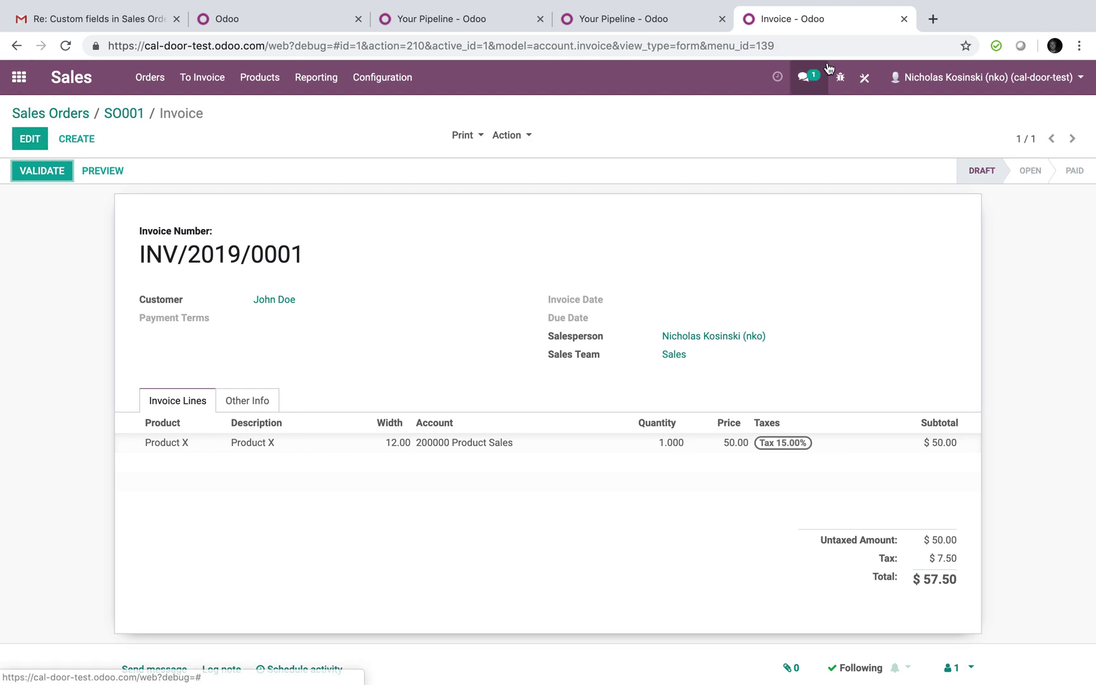
{"action": "left_click", "coordinate": [853, 77]}
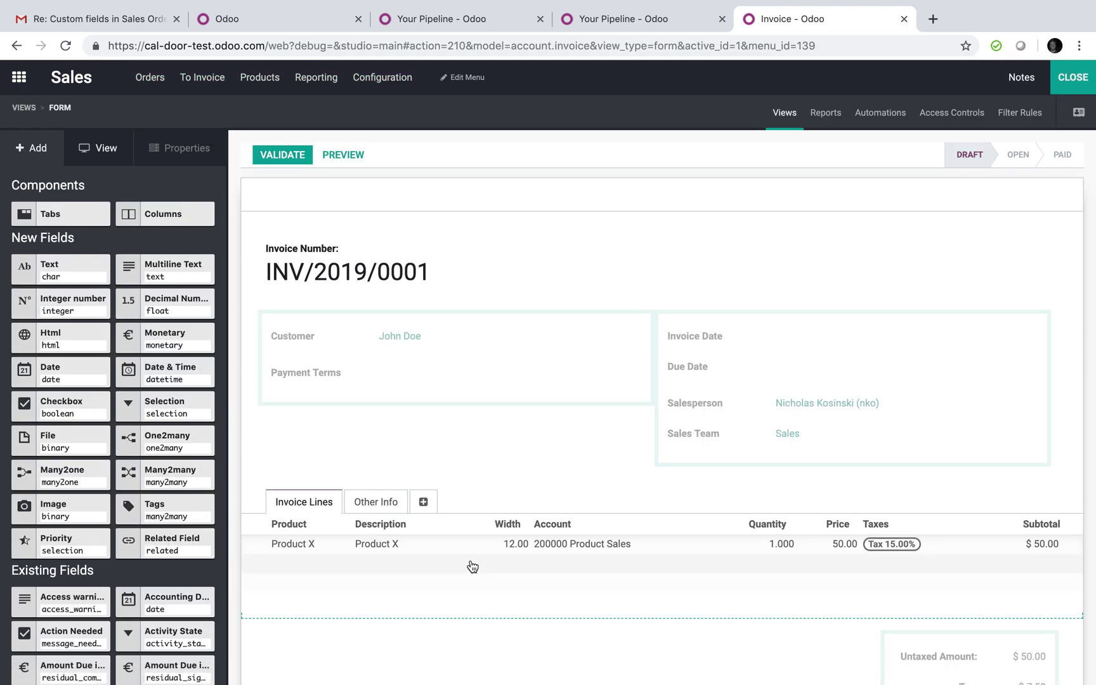
{"action": "left_click", "coordinate": [1003, 118]}
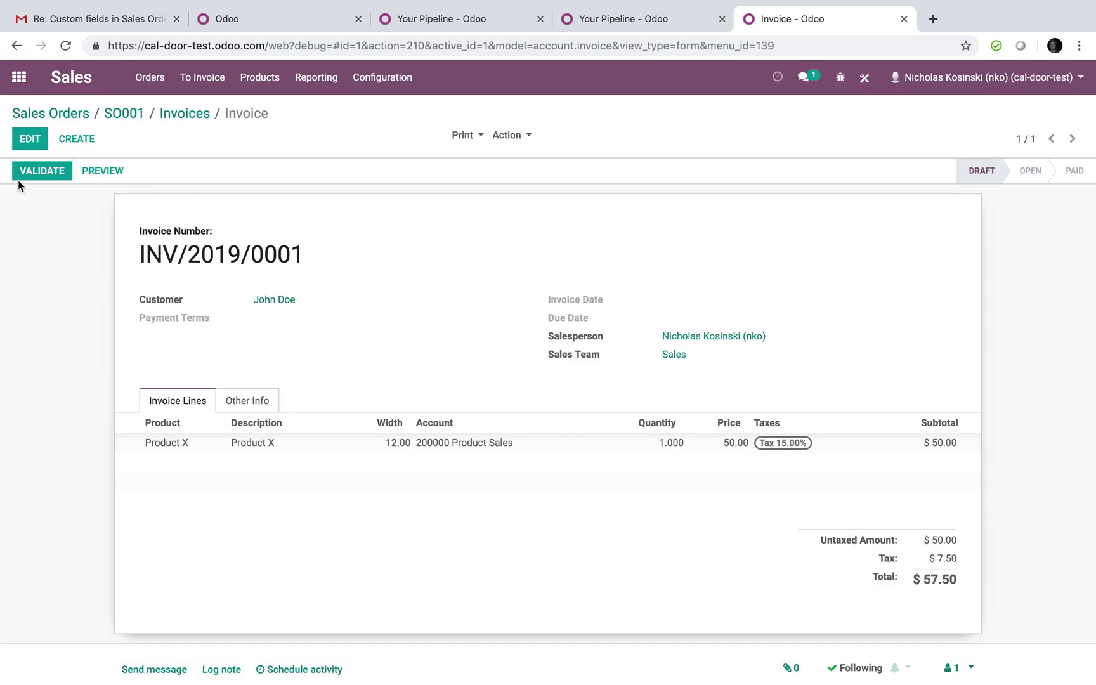
Validate INV/2019/0001 and register its $57.50 payment.
{"action": "left_click", "coordinate": [40, 172]}
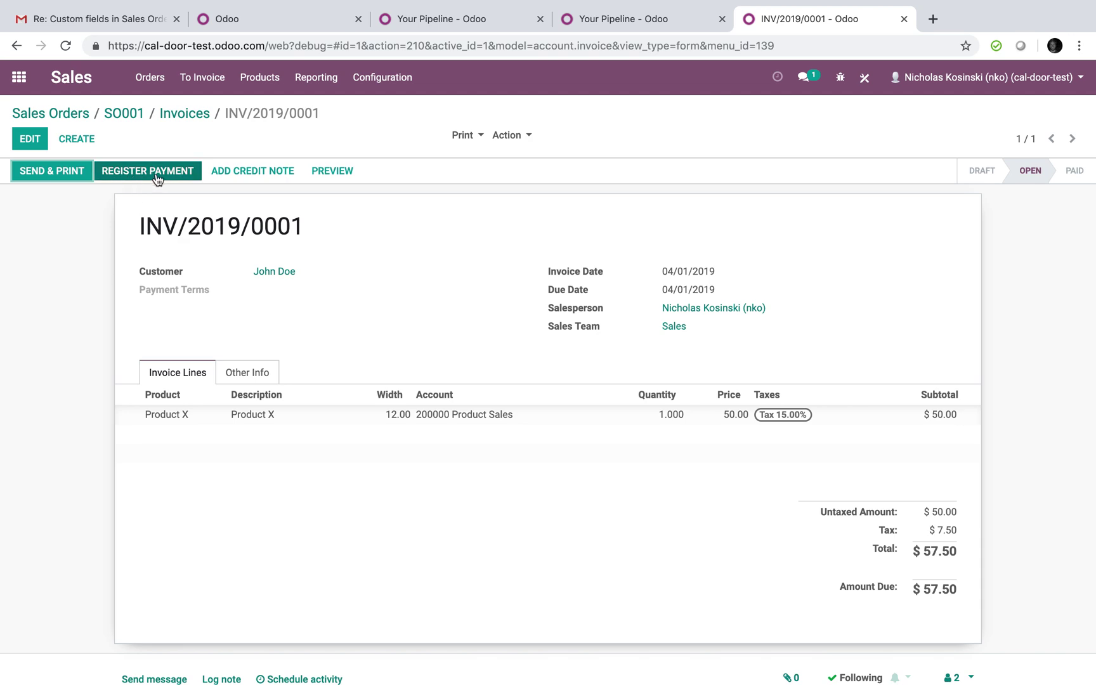
{"action": "left_click", "coordinate": [159, 175]}
{"action": "left_click", "coordinate": [205, 256]}
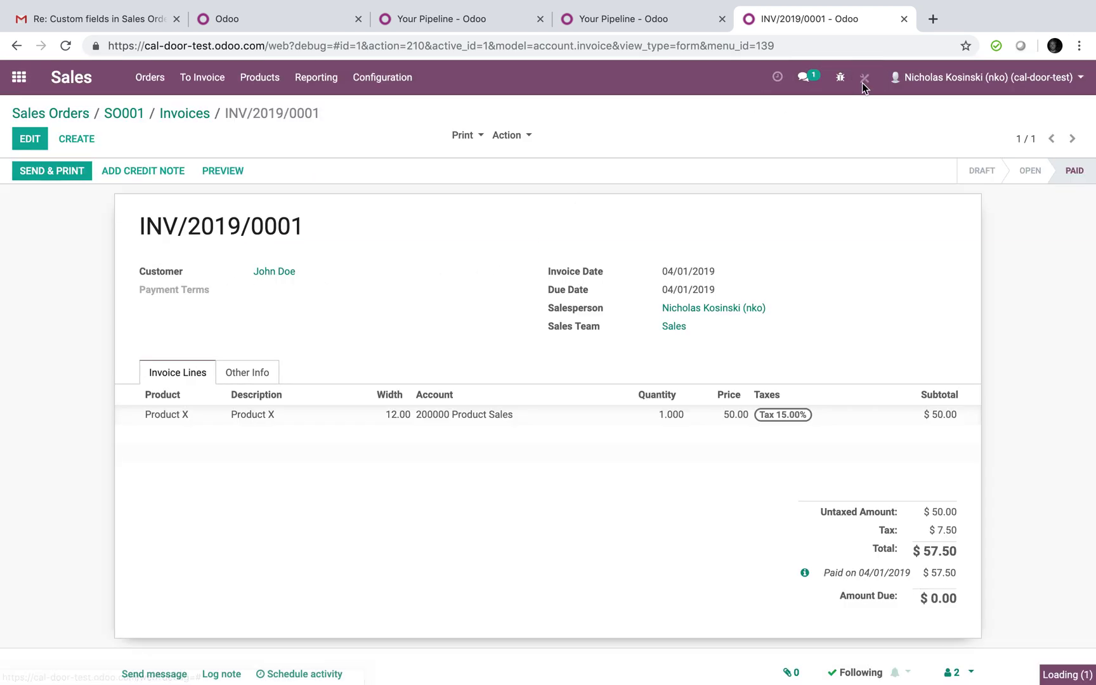
In Studio's Invoices report, insert an Invoice Line > Width field column after Quantity.
{"action": "left_click", "coordinate": [862, 83]}
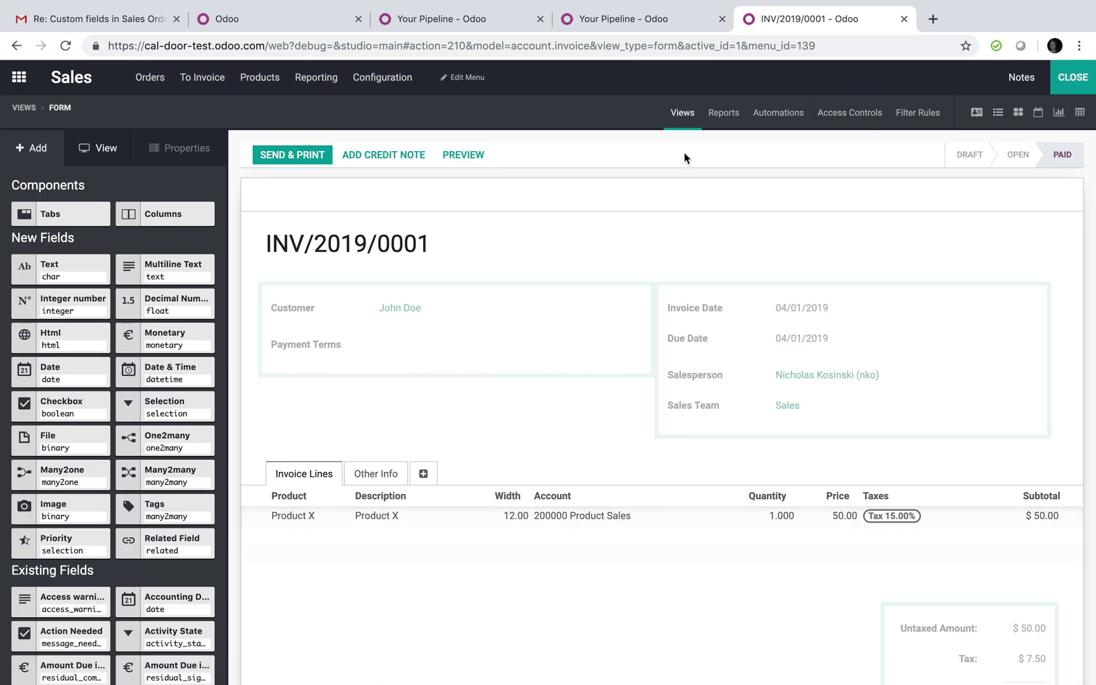
{"action": "left_click", "coordinate": [724, 112]}
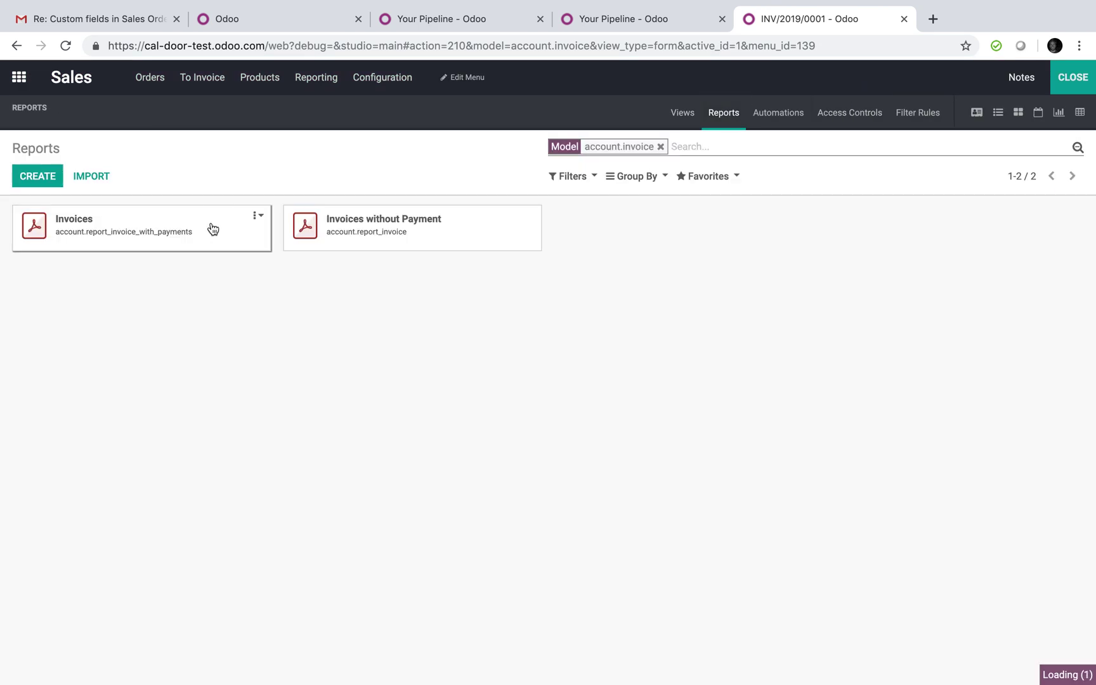
{"action": "left_click", "coordinate": [209, 239]}
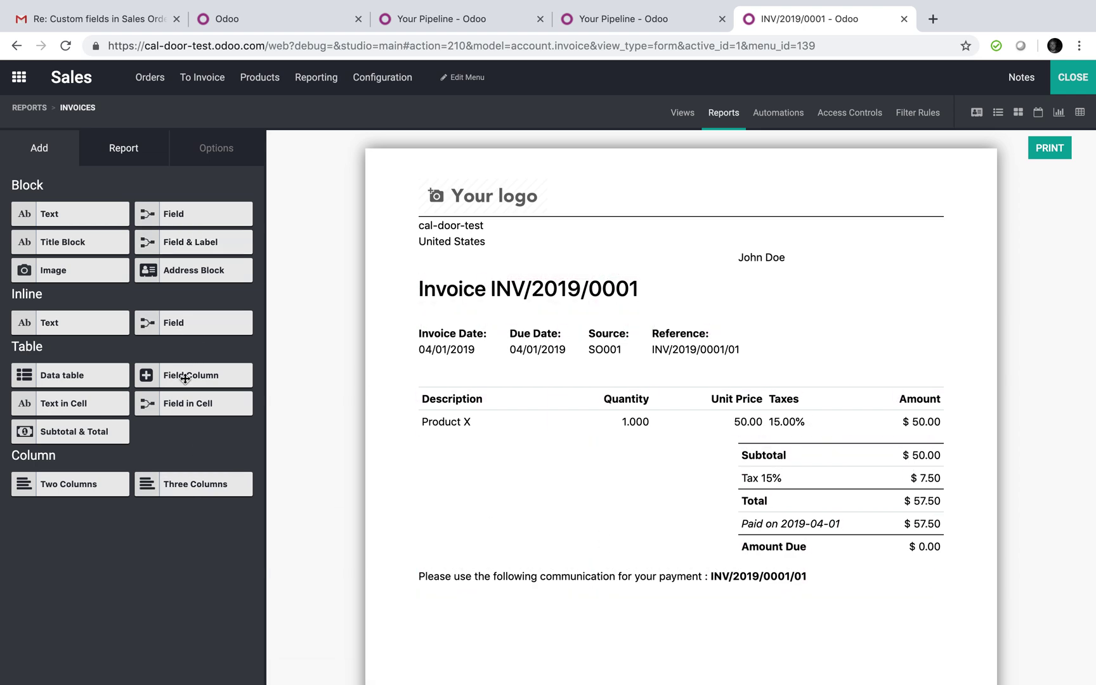
{"action": "left_click_drag", "start_coordinate": [176, 379], "coordinate": [639, 415]}
{"action": "left_click", "coordinate": [545, 173]}
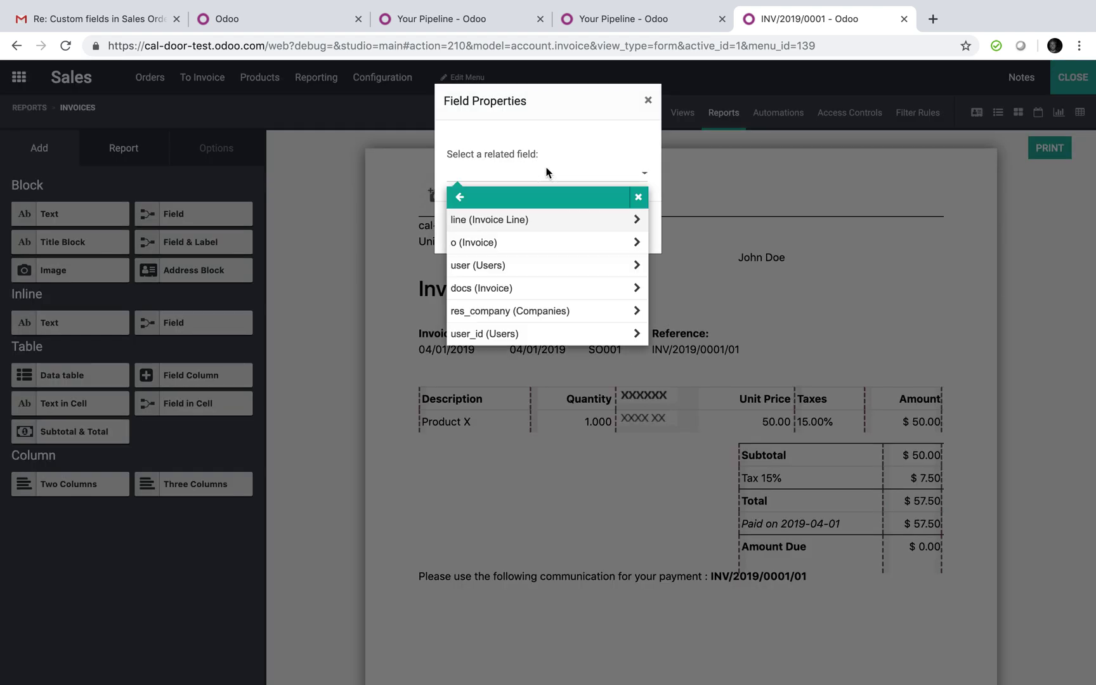
{"action": "left_click", "coordinate": [569, 228]}
{"action": "scroll", "coordinate": [550, 329], "scroll_direction": "down", "scroll_amount": 10}
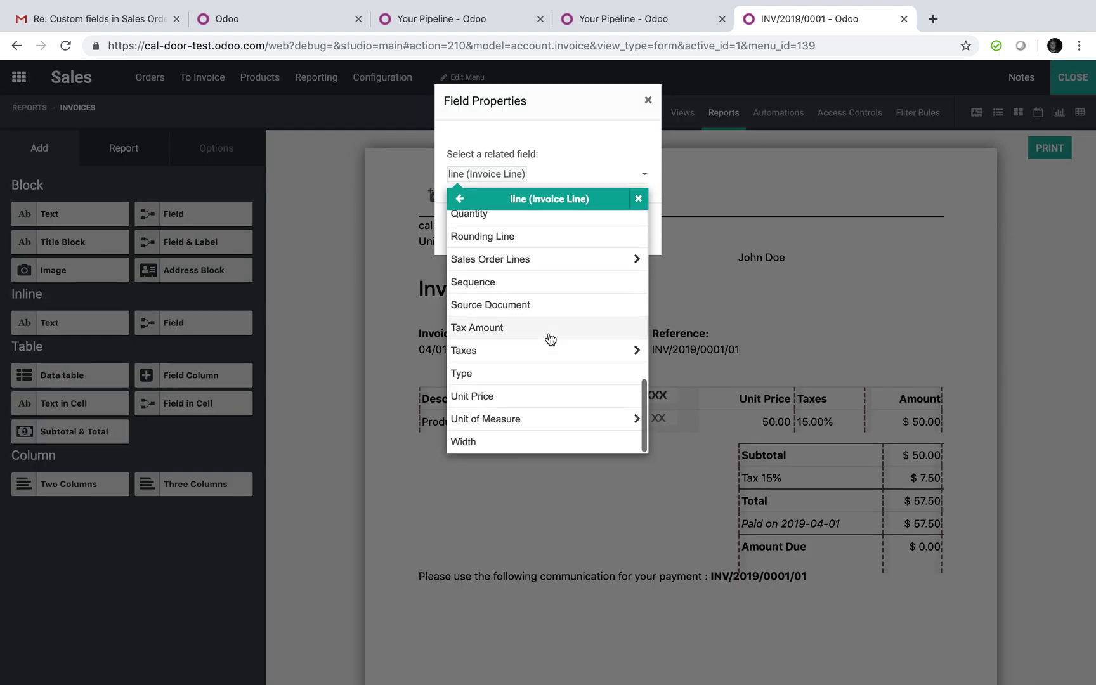
{"action": "left_click", "coordinate": [544, 438]}
{"action": "left_click", "coordinate": [484, 225]}
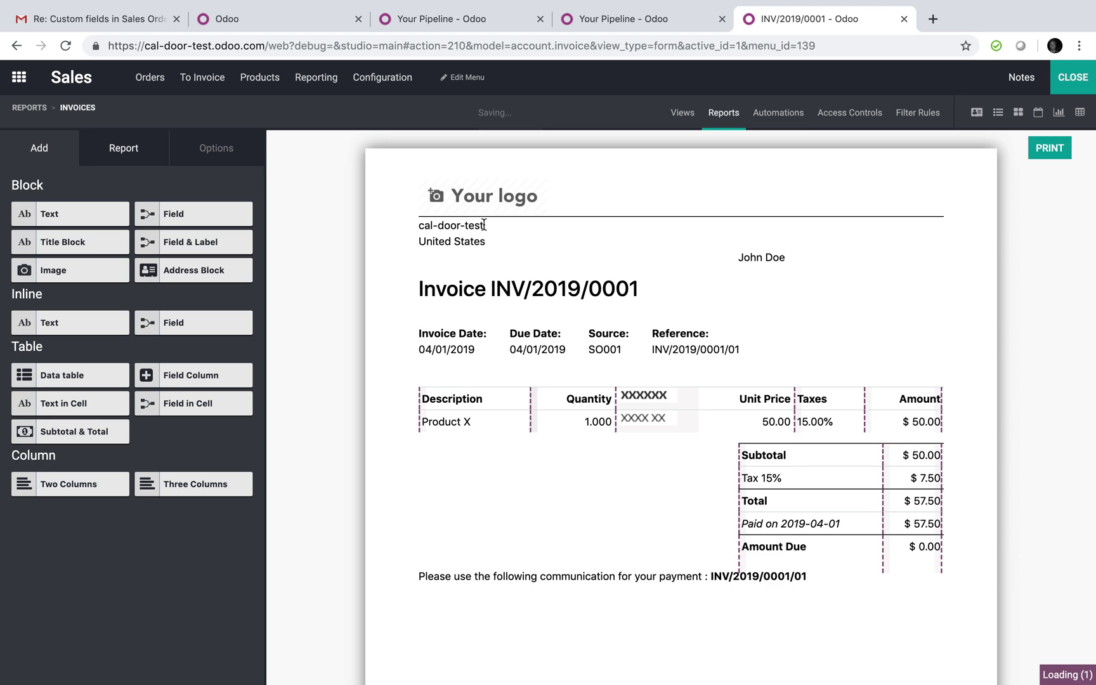
{"action": "left_click", "coordinate": [1076, 79]}
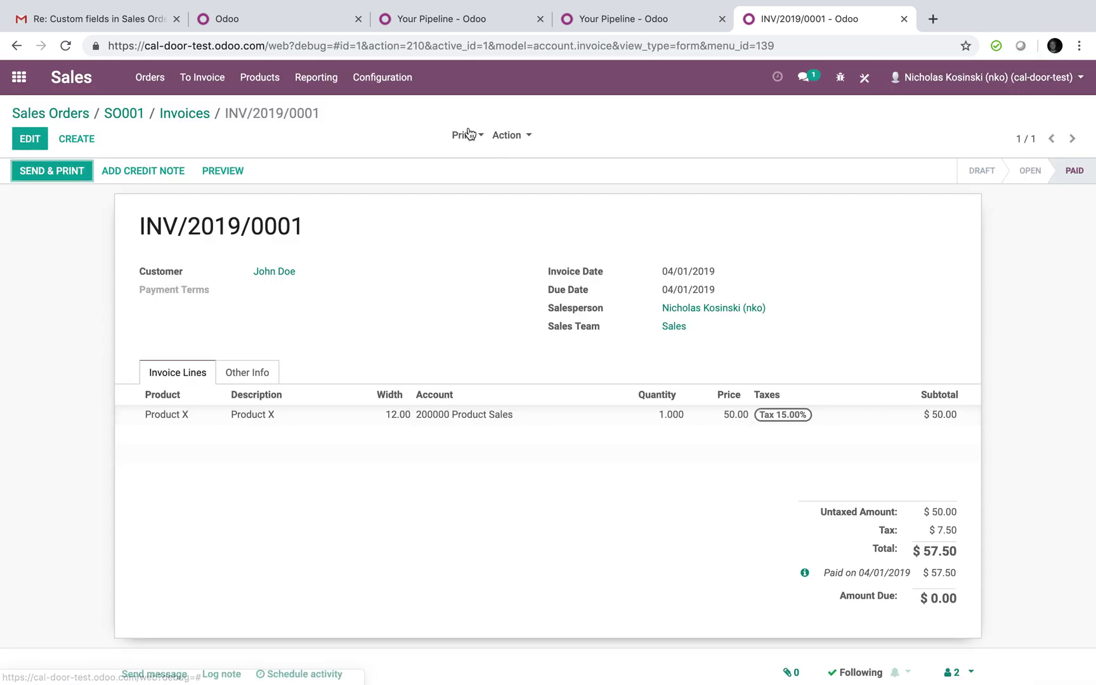
Print the Invoices report for INV/2019/0001 as a PDF showing Width 12.0, then close it.
{"action": "left_click", "coordinate": [465, 137]}
{"action": "left_click", "coordinate": [466, 160]}
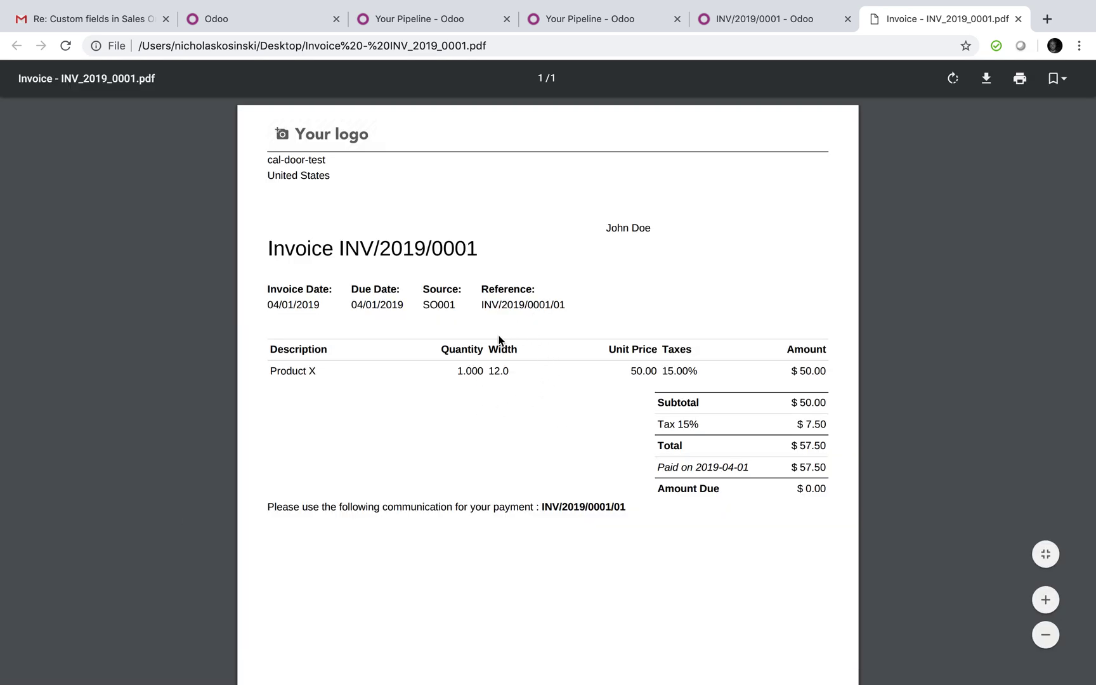
{"action": "left_click", "coordinate": [1018, 19]}
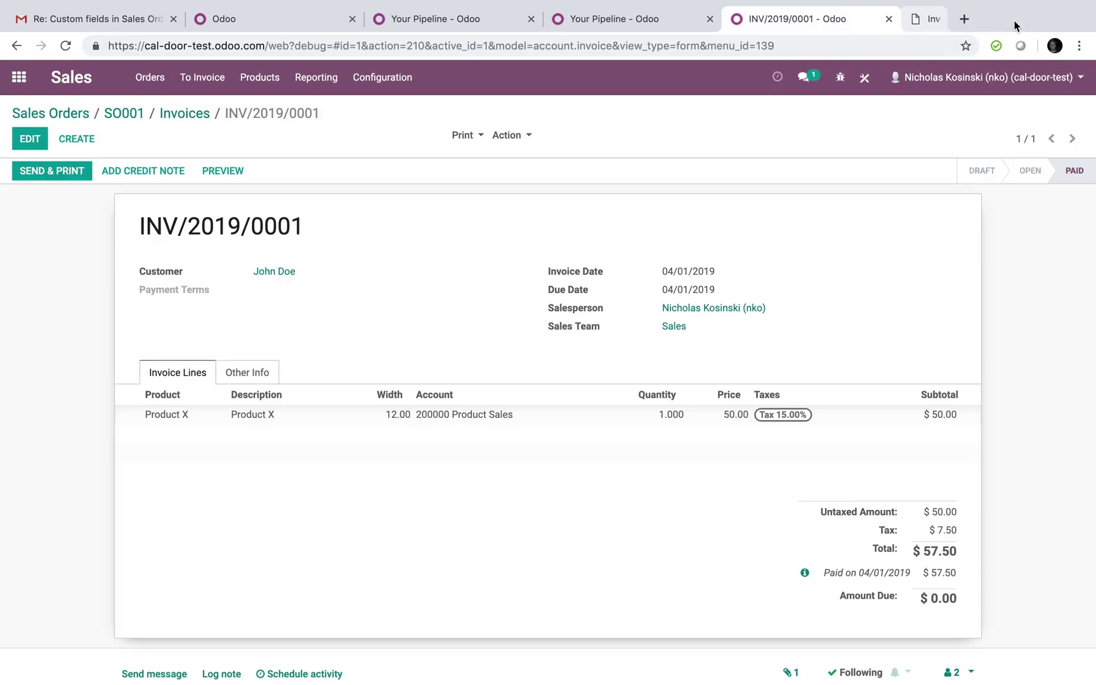
Find Invoices through the home menu search and open invoice INV/2019/0001.
{"action": "left_click", "coordinate": [30, 93]}
{"action": "type", "text": "models"}
{"action": "key", "text": "BackSpace"}
{"action": "key", "text": "BackSpace"}
{"action": "key", "text": "BackSpace"}
{"action": "key", "text": "BackSpace"}
{"action": "key", "text": "BackSpace"}
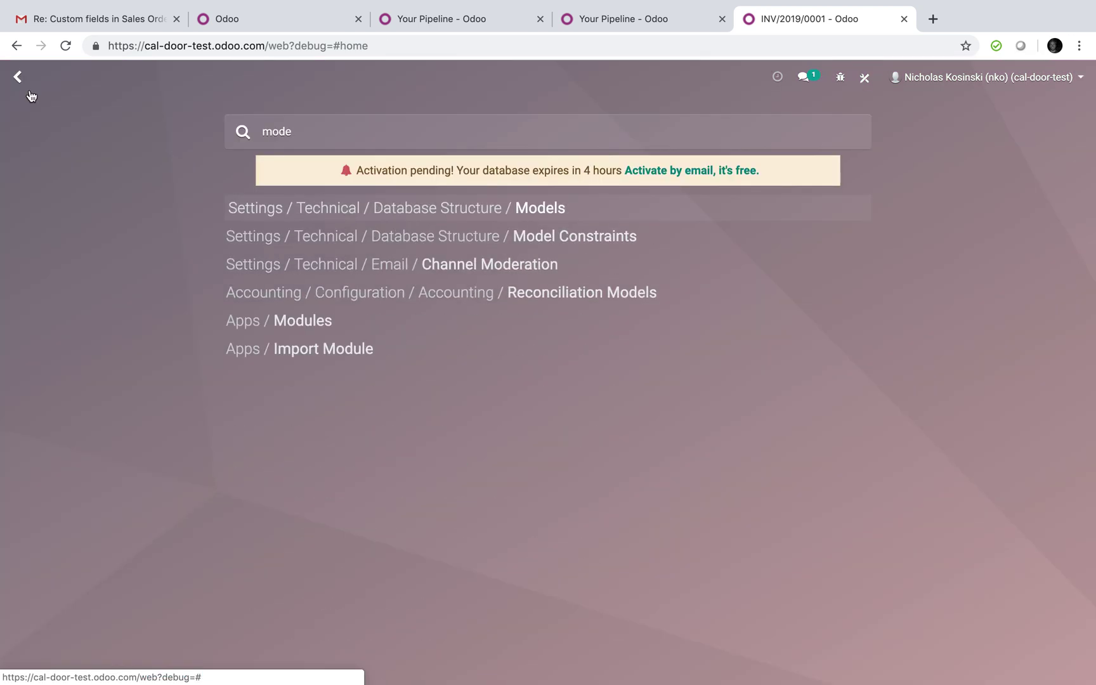
{"action": "key", "text": "BackSpace"}
{"action": "type", "text": "invoices"}
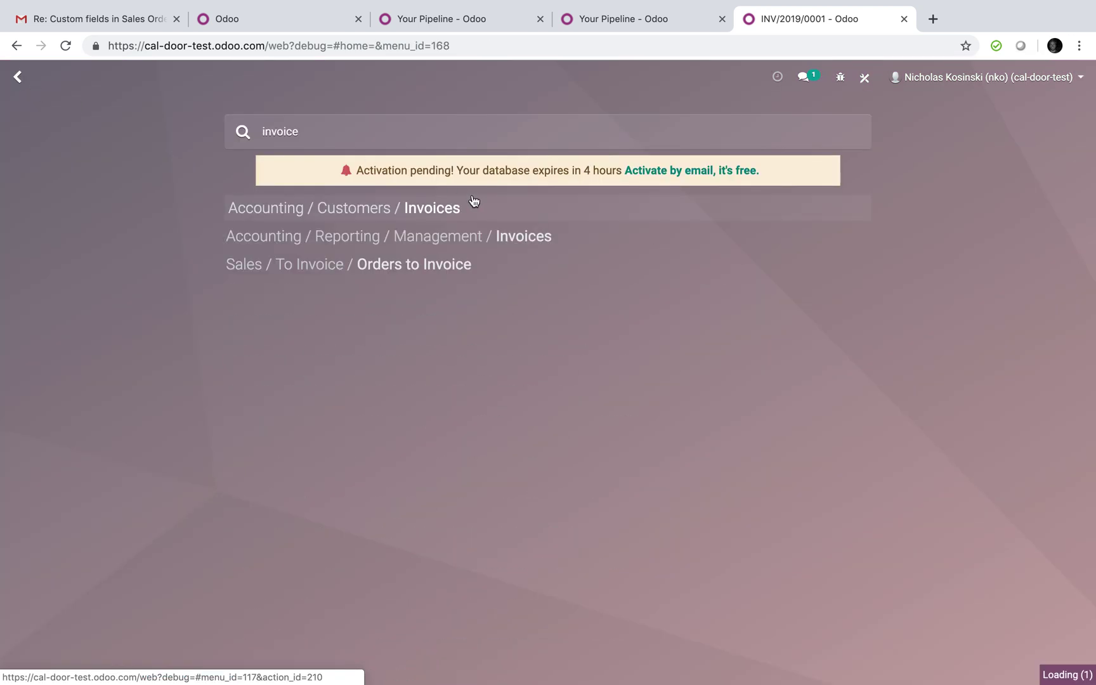
{"action": "left_click", "coordinate": [473, 207]}
{"action": "left_click", "coordinate": [592, 207]}
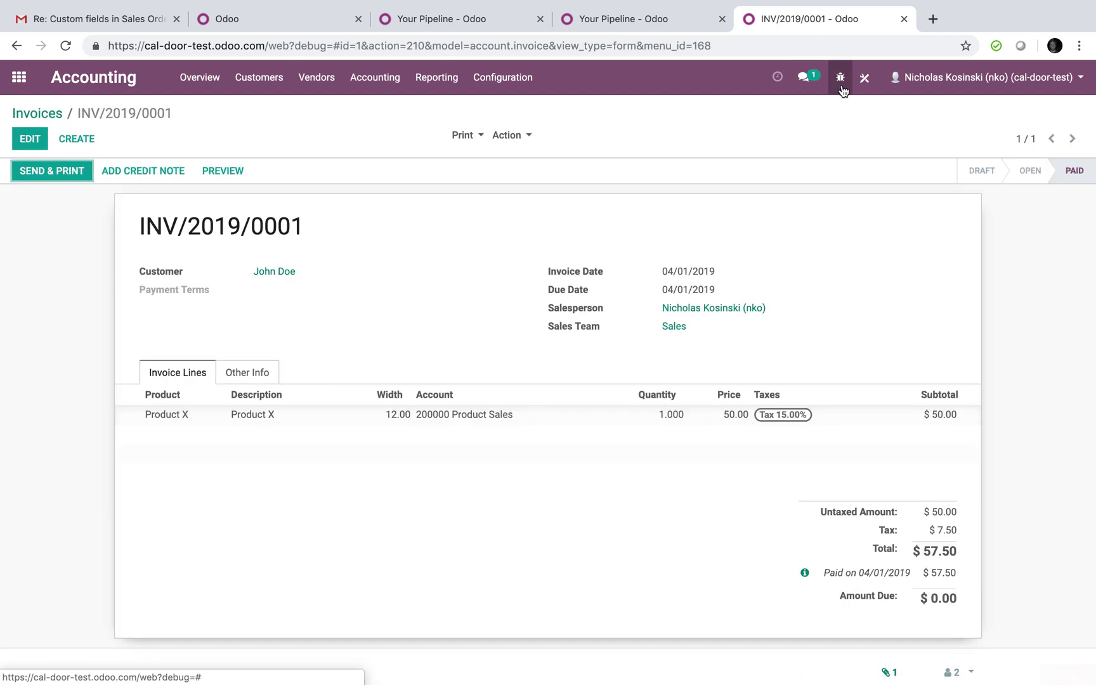
In Studio, edit the invoice lines list view and show the Width field's full technical details.
{"action": "left_click", "coordinate": [859, 79]}
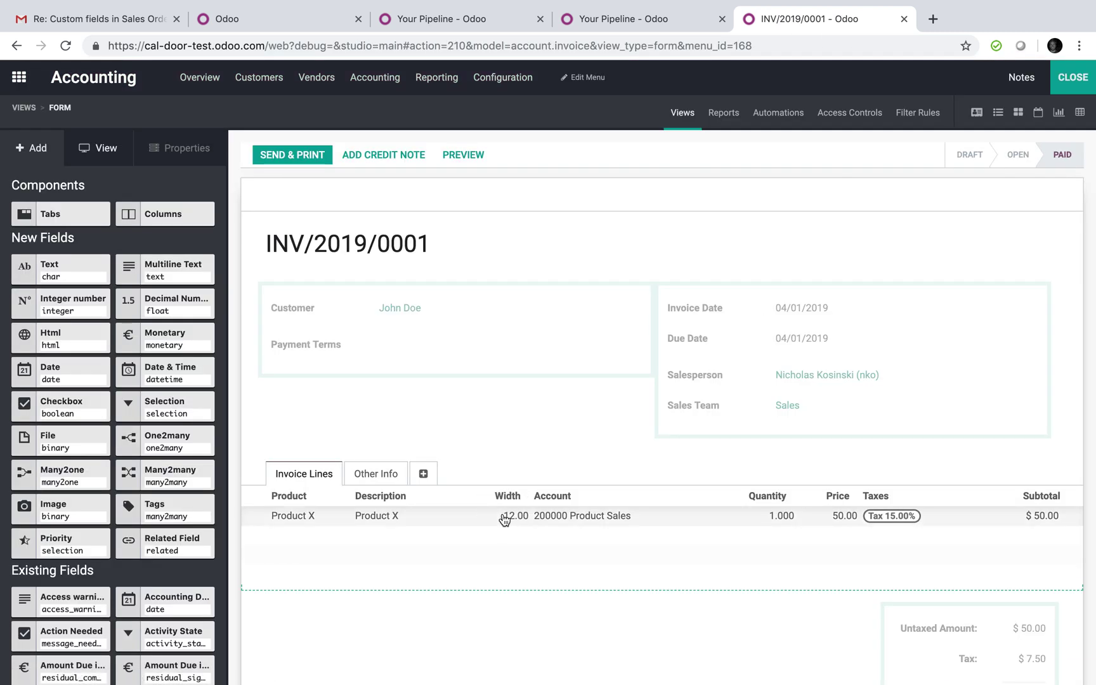
{"action": "left_click", "coordinate": [504, 515]}
{"action": "left_click", "coordinate": [598, 541]}
{"action": "left_click", "coordinate": [526, 183]}
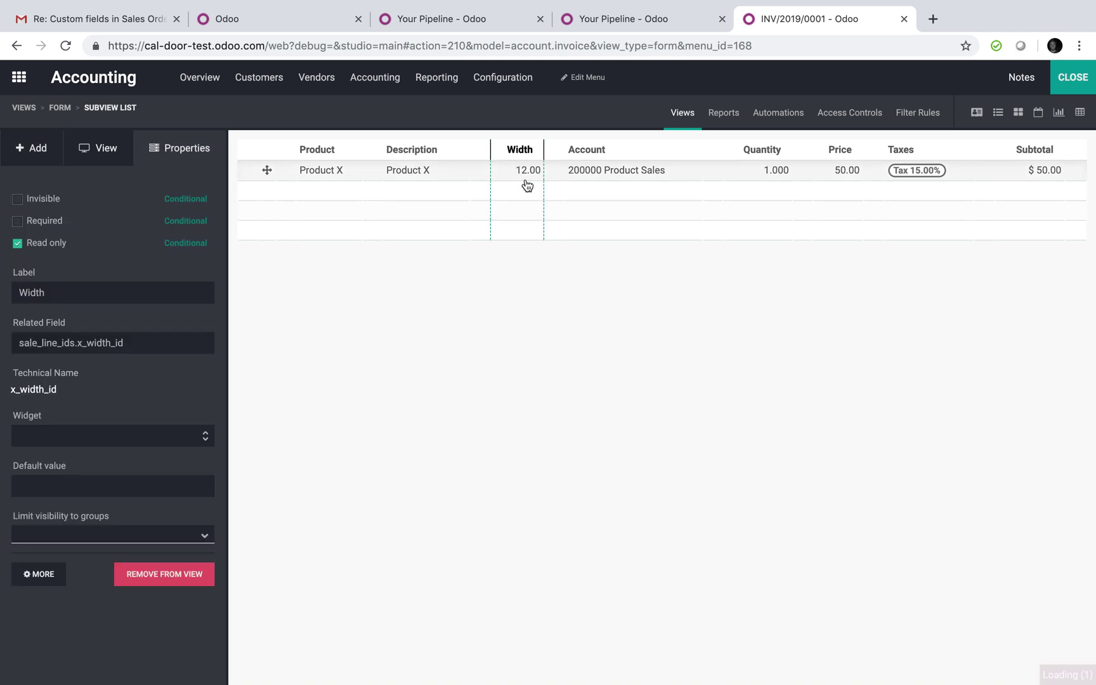
{"action": "left_click", "coordinate": [39, 578]}
Highlight sale_line_ids and x_width_id in the Width field's Related Field value.
{"action": "scroll", "coordinate": [327, 519], "scroll_direction": "down", "scroll_amount": 3}
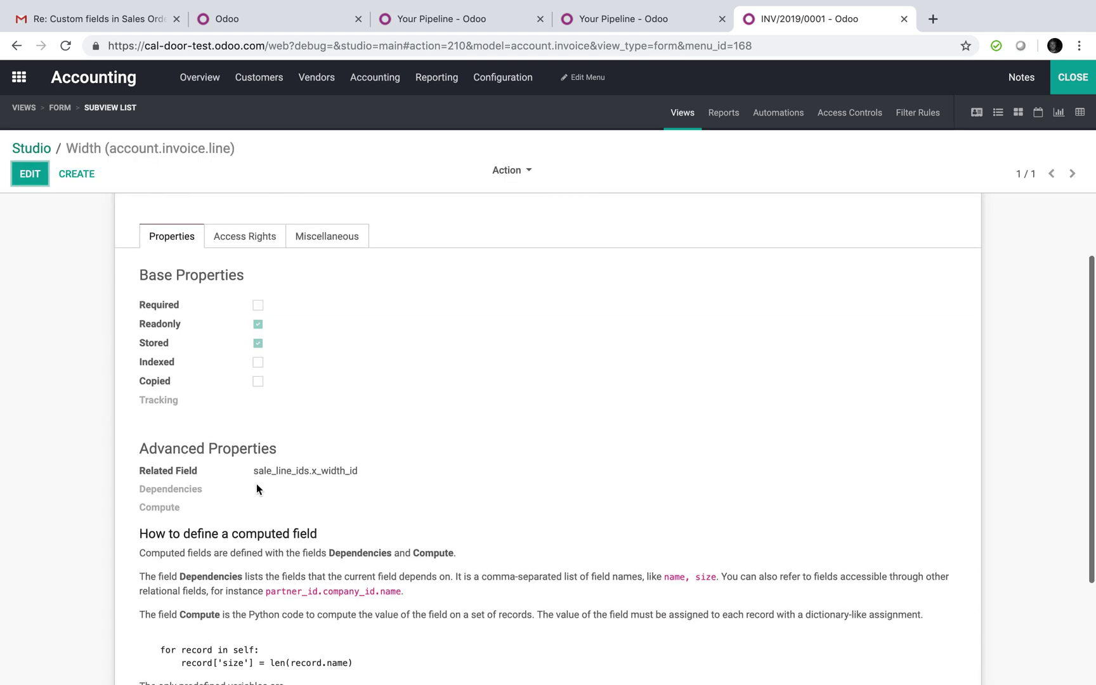
{"action": "left_click_drag", "start_coordinate": [254, 470], "coordinate": [275, 470]}
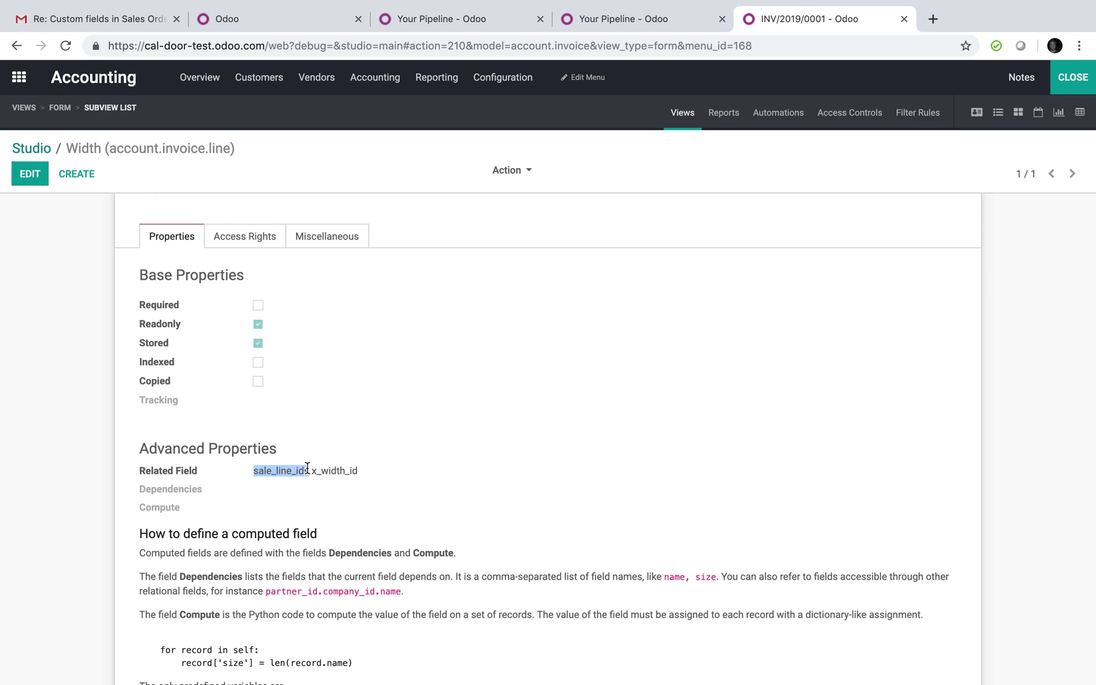
{"action": "left_click_drag", "start_coordinate": [308, 468], "coordinate": [315, 471]}
{"action": "left_click", "coordinate": [361, 468]}
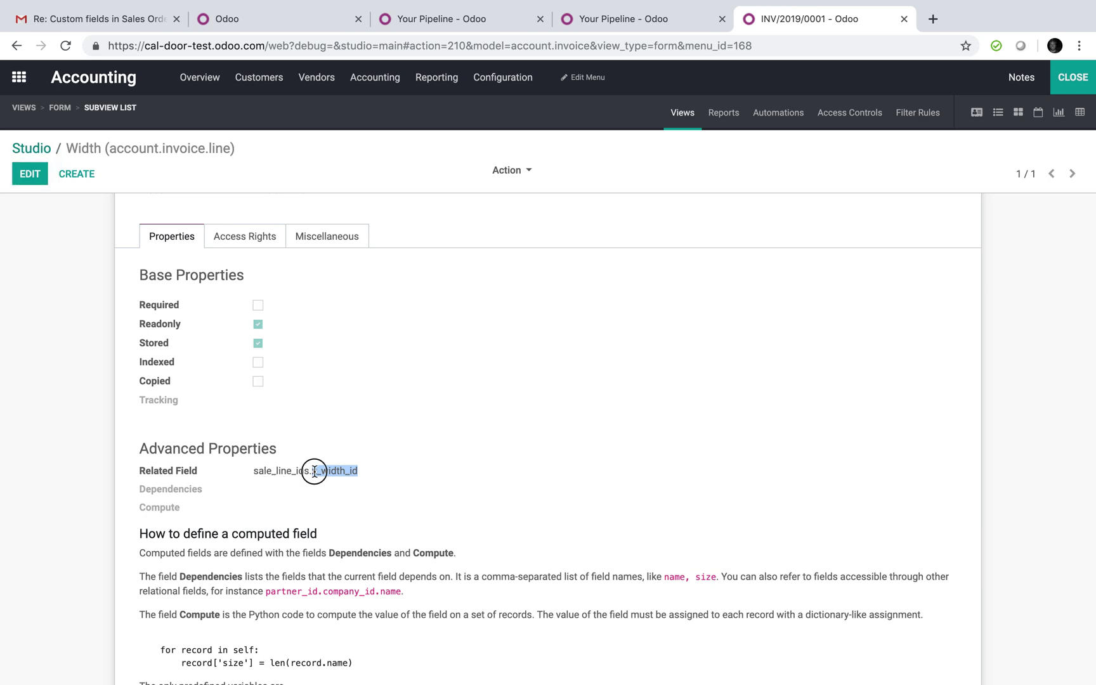
{"action": "left_click_drag", "start_coordinate": [314, 470], "coordinate": [257, 475]}
Highlight the field name's x_ prefix and the end of the related path, then close Studio.
{"action": "scroll", "coordinate": [311, 471], "scroll_direction": "up", "scroll_amount": 3}
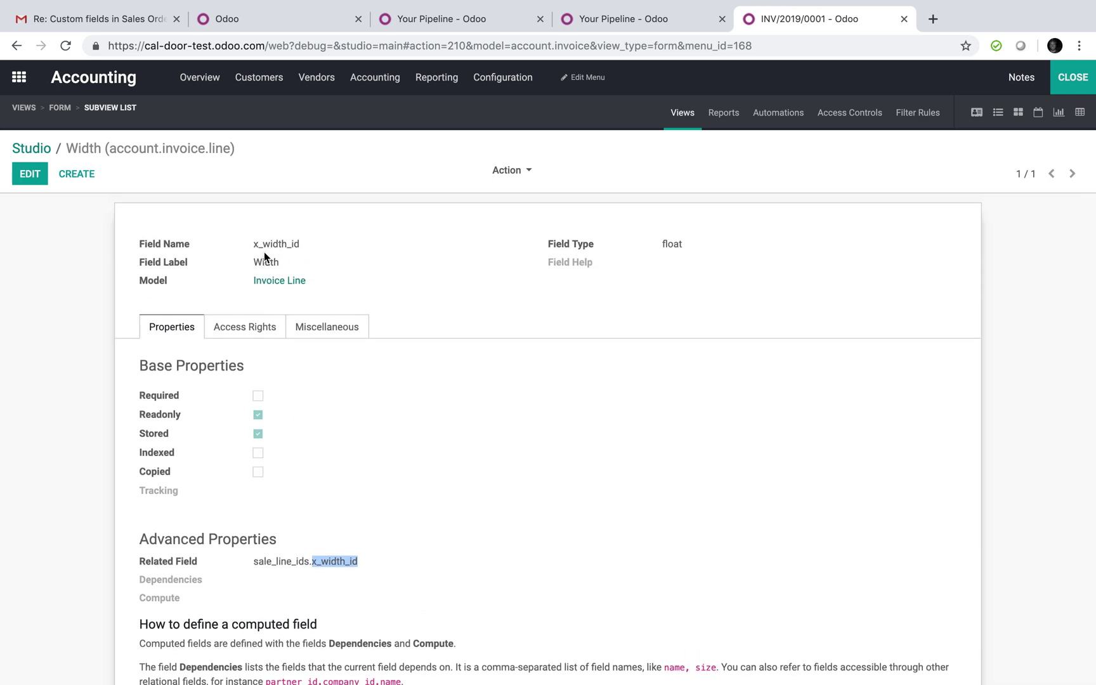
{"action": "scroll", "coordinate": [446, 537], "scroll_direction": "down", "scroll_amount": 2}
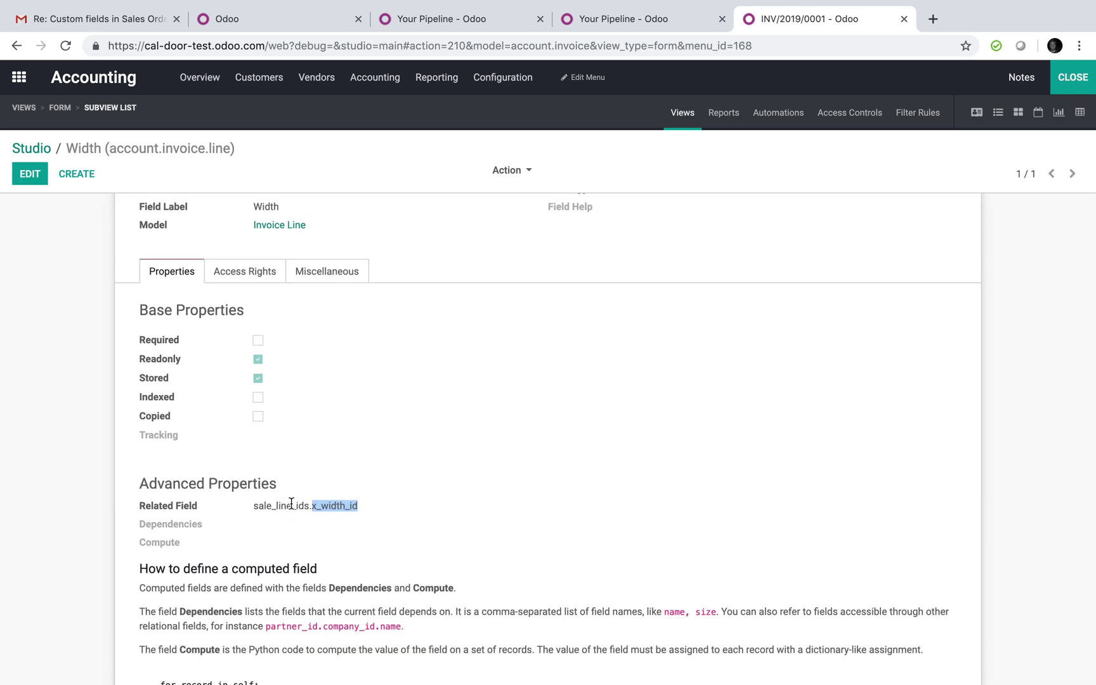
{"action": "scroll", "coordinate": [293, 498], "scroll_direction": "up", "scroll_amount": 2}
{"action": "left_click_drag", "start_coordinate": [254, 244], "coordinate": [264, 244]}
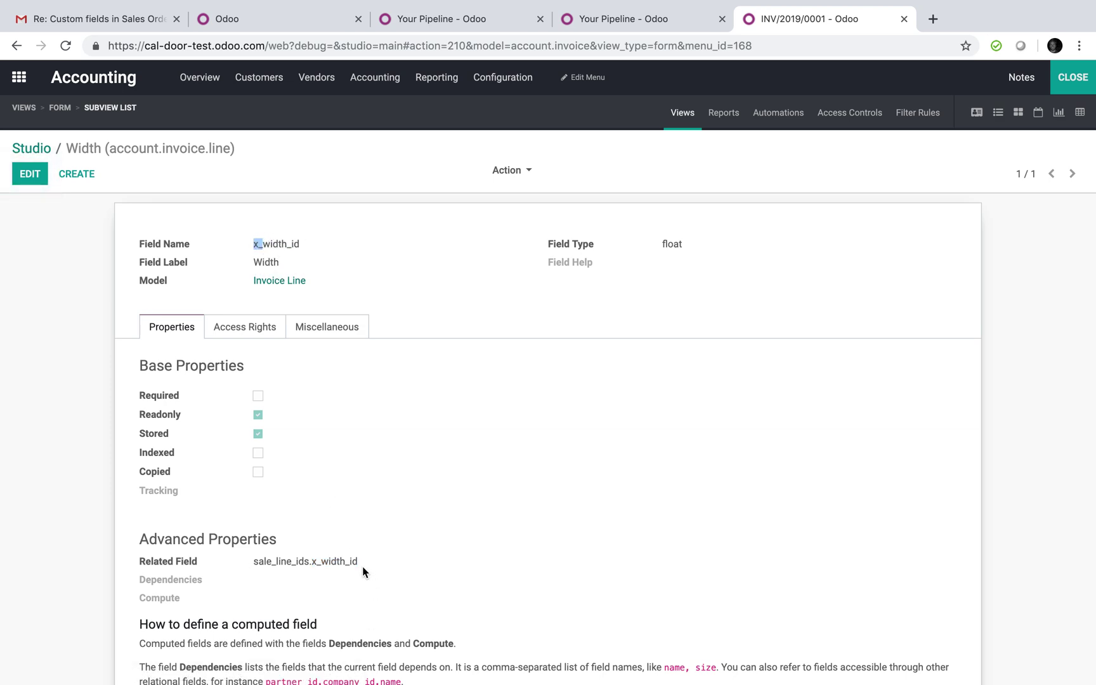
{"action": "left_click_drag", "start_coordinate": [359, 562], "coordinate": [254, 561]}
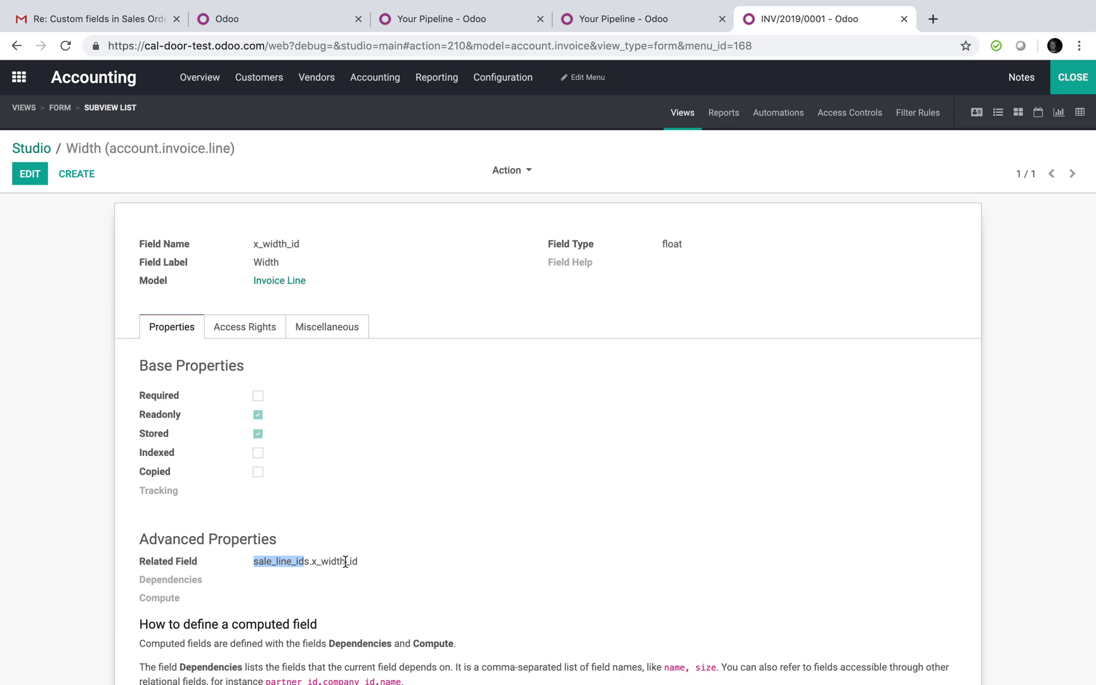
{"action": "left_click_drag", "start_coordinate": [358, 562], "coordinate": [322, 561]}
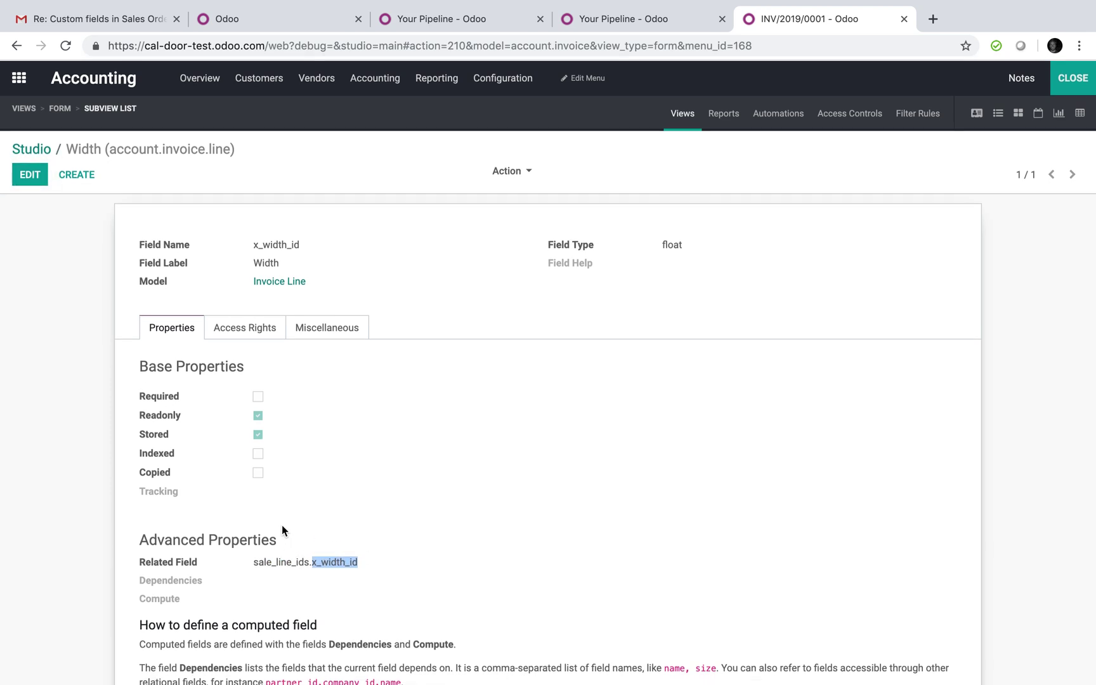
{"action": "left_click", "coordinate": [1083, 72]}
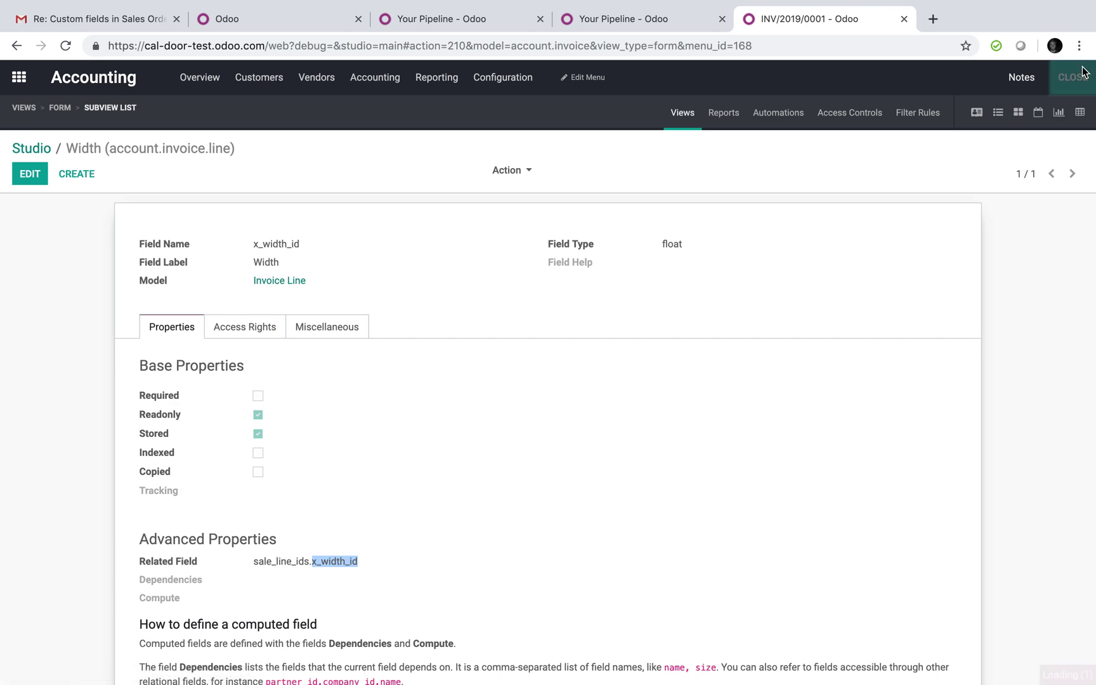